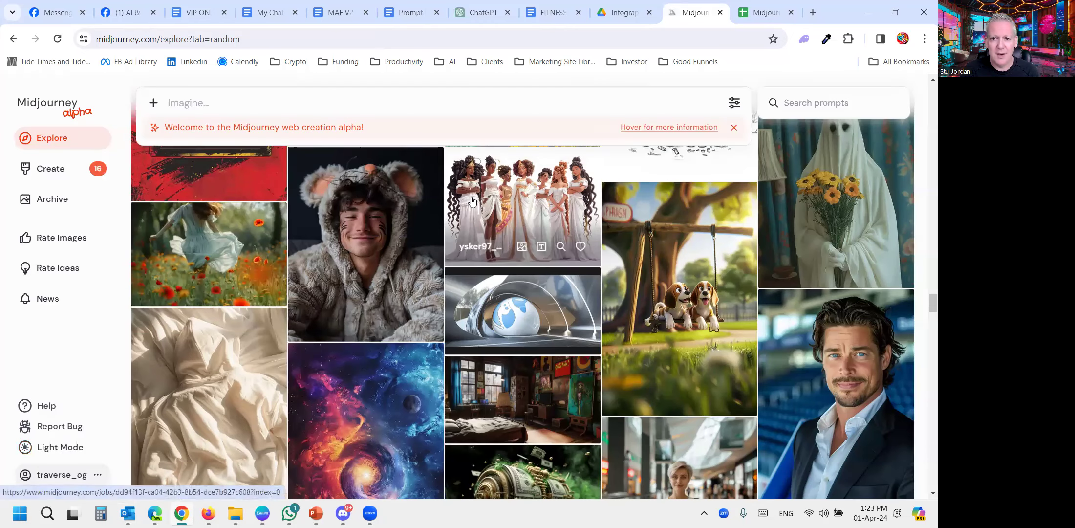
# - Switch the site's appearance to dark mode and back to light mode
pyautogui.moveTo(200, 134)
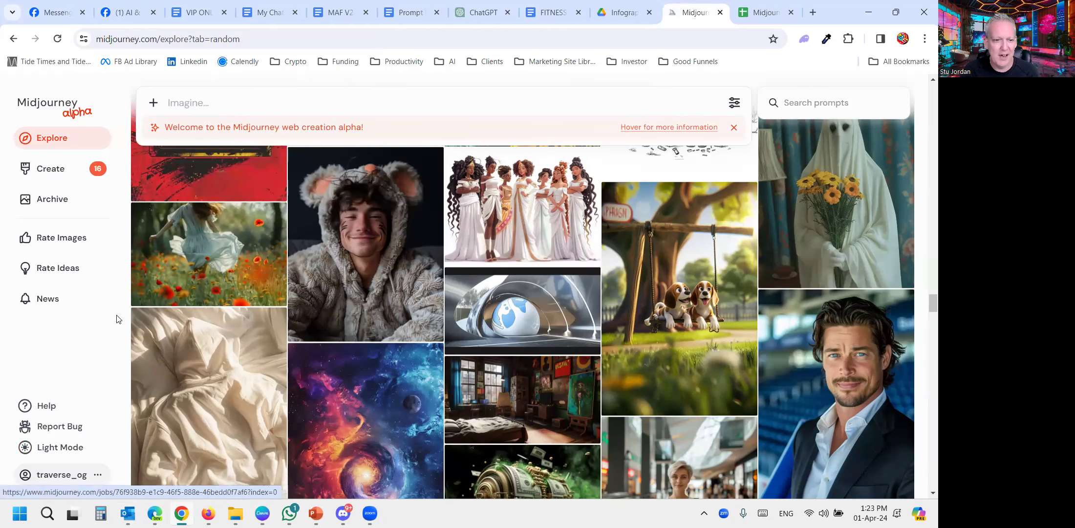
pyautogui.click(56, 451)
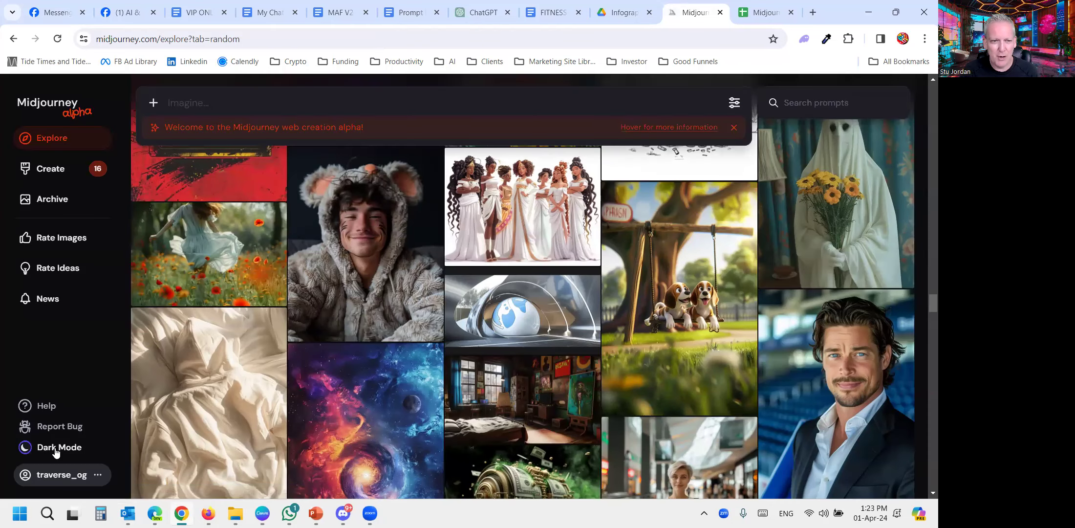
pyautogui.click(59, 451)
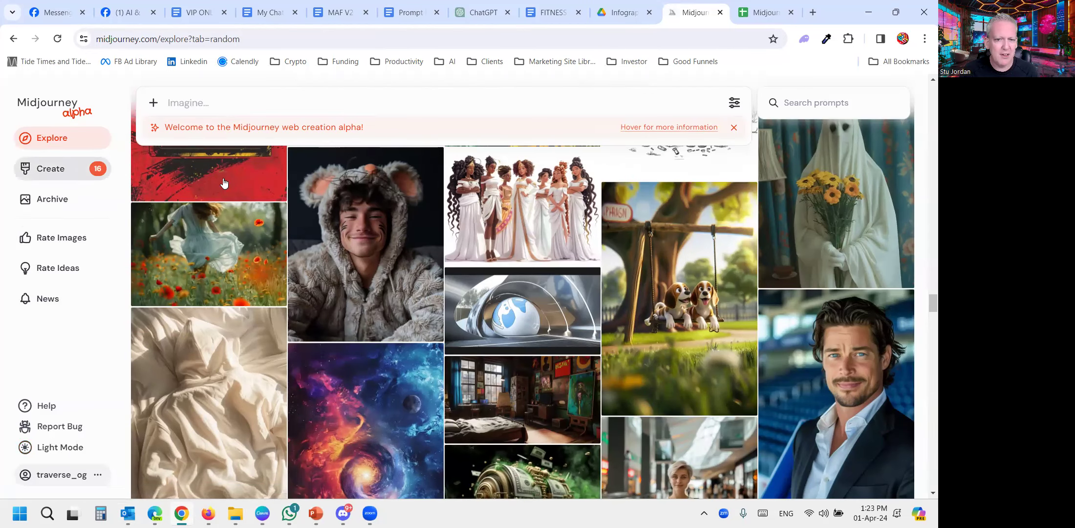
# - Browse the random images in the Explore gallery and view the available actions for the sunset pier image
pyautogui.scroll(5, 463, 290)
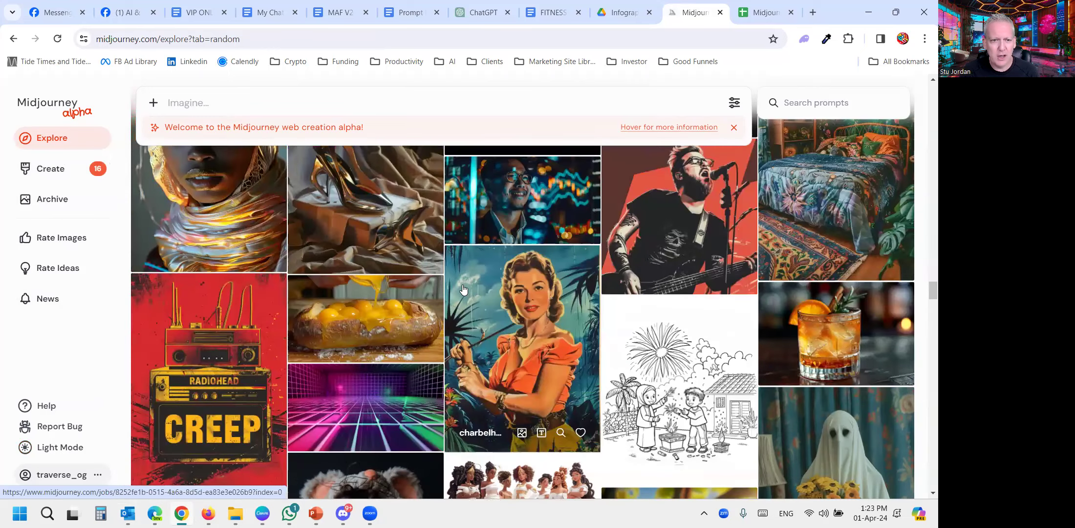
pyautogui.scroll(3, 463, 290)
pyautogui.moveTo(734, 128)
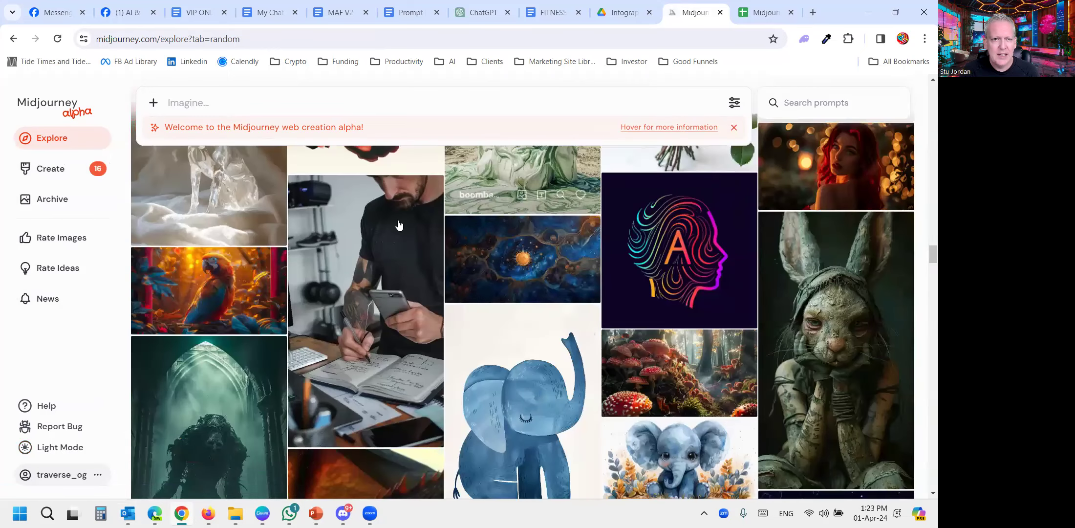
pyautogui.scroll(3, 349, 247)
pyautogui.scroll(-9, 448, 246)
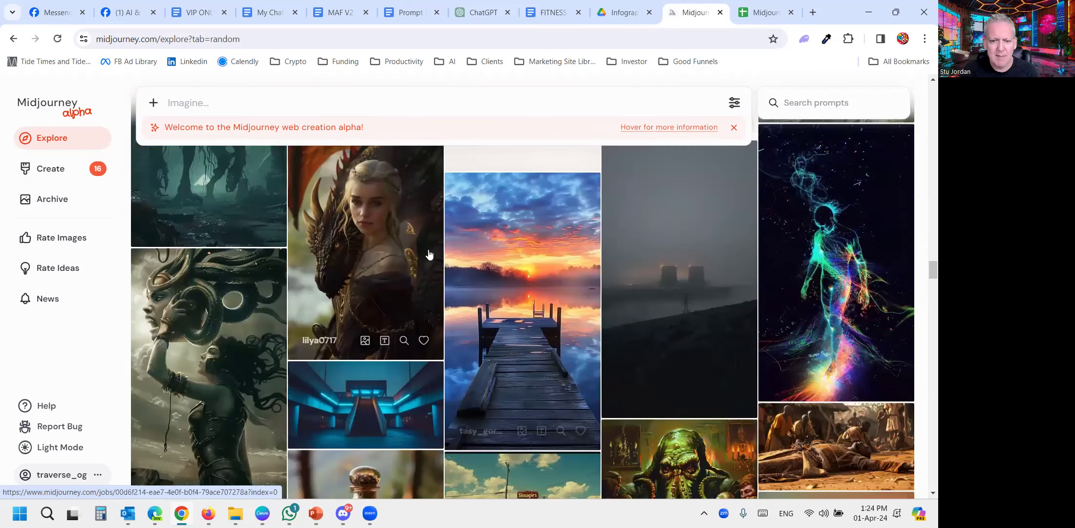
pyautogui.scroll(-1, 429, 253)
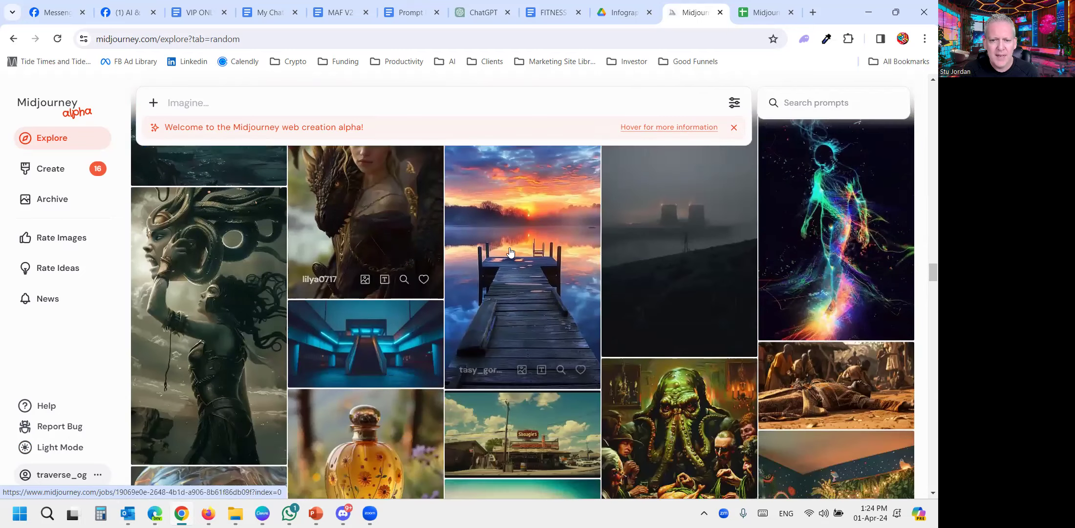
pyautogui.rightClick(491, 267)
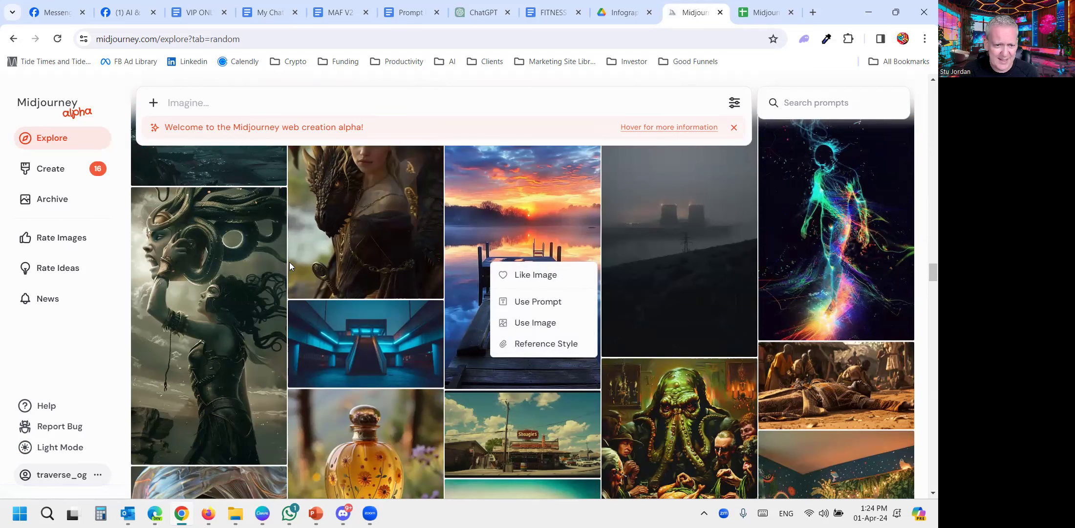
# - Dismiss the image actions and look through the earlier Explore images back to the start of the gallery
pyautogui.scroll(10, 316, 250)
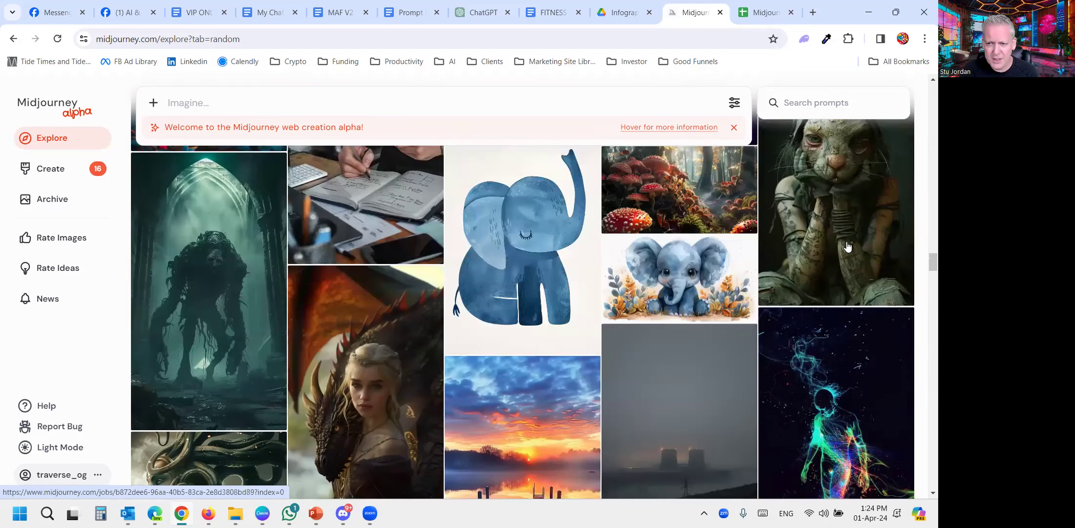
pyautogui.scroll(6, 643, 263)
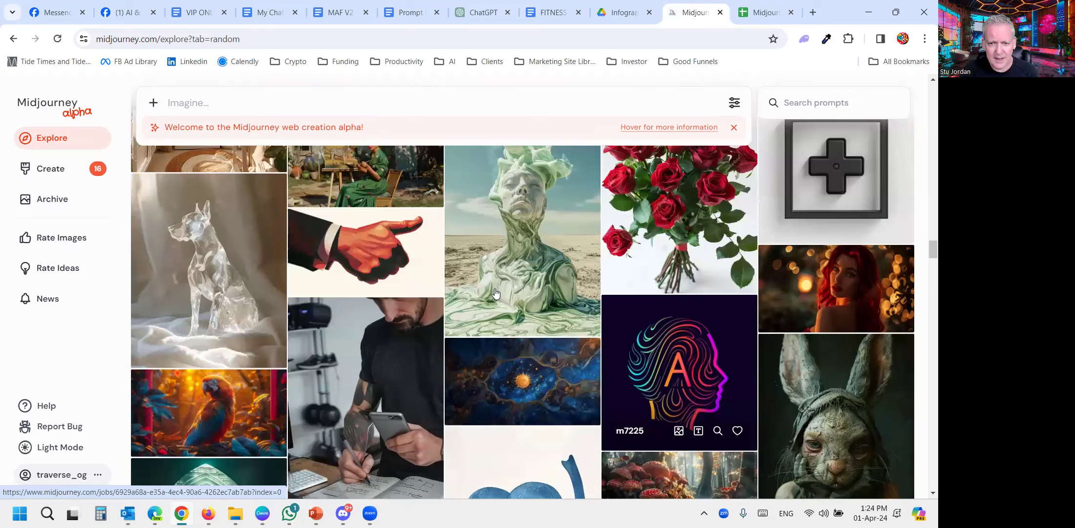
pyautogui.scroll(5, 497, 292)
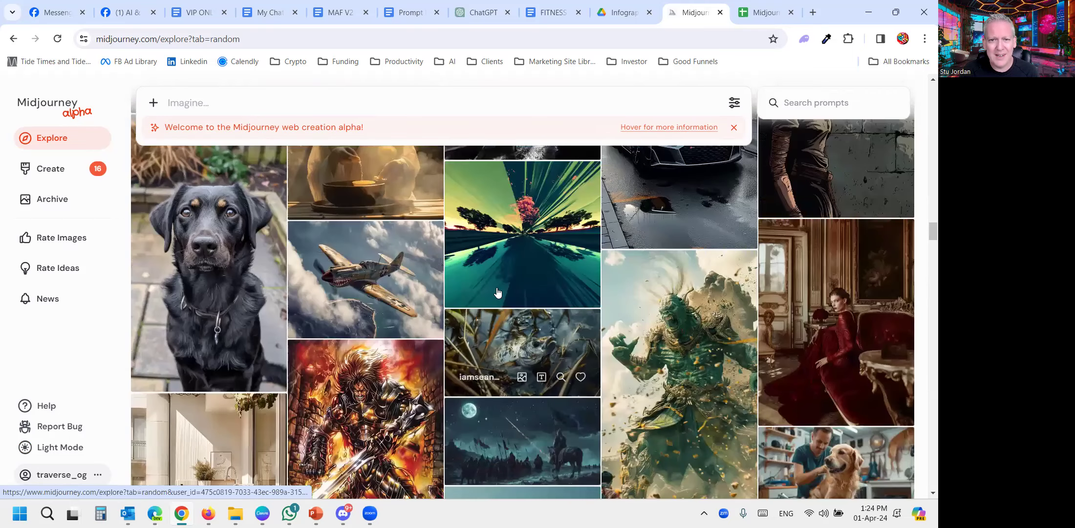
pyautogui.scroll(1, 498, 292)
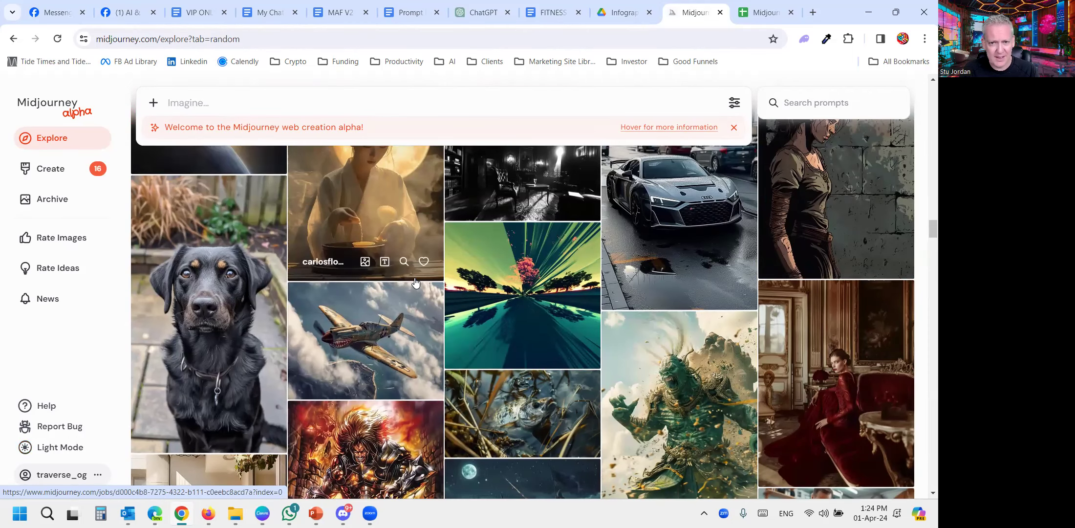
pyautogui.scroll(3, 415, 283)
pyautogui.scroll(4, 412, 292)
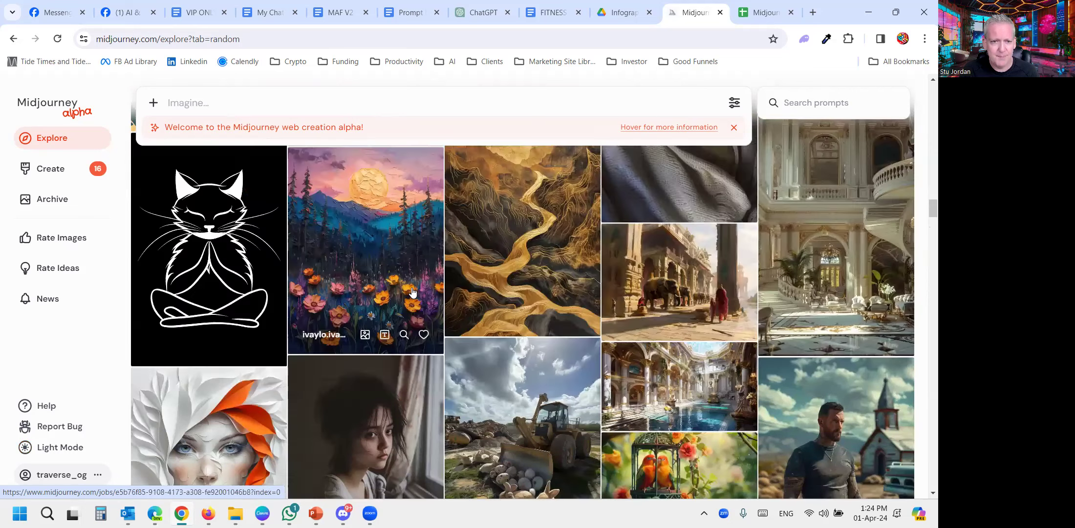
pyautogui.scroll(5, 412, 291)
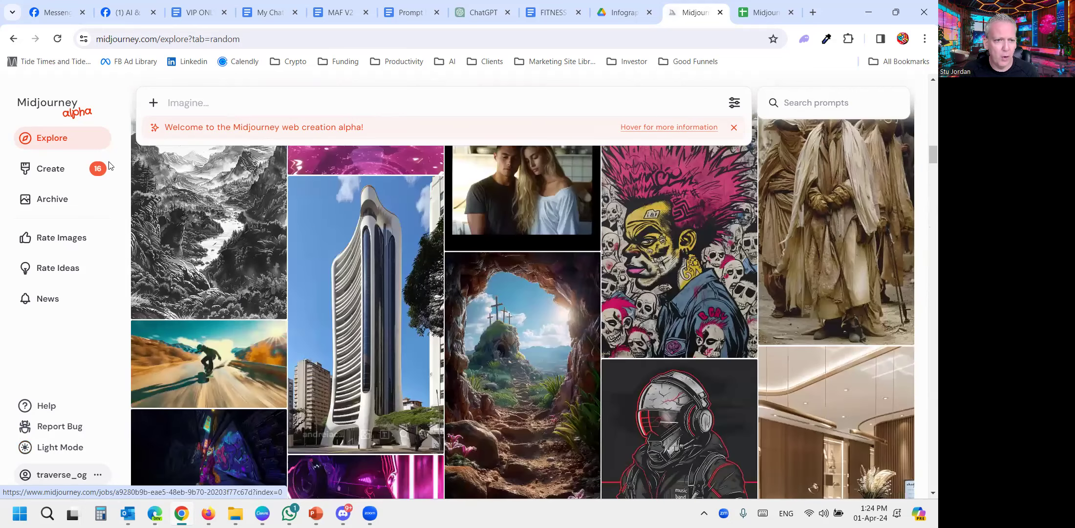
pyautogui.scroll(5, 370, 232)
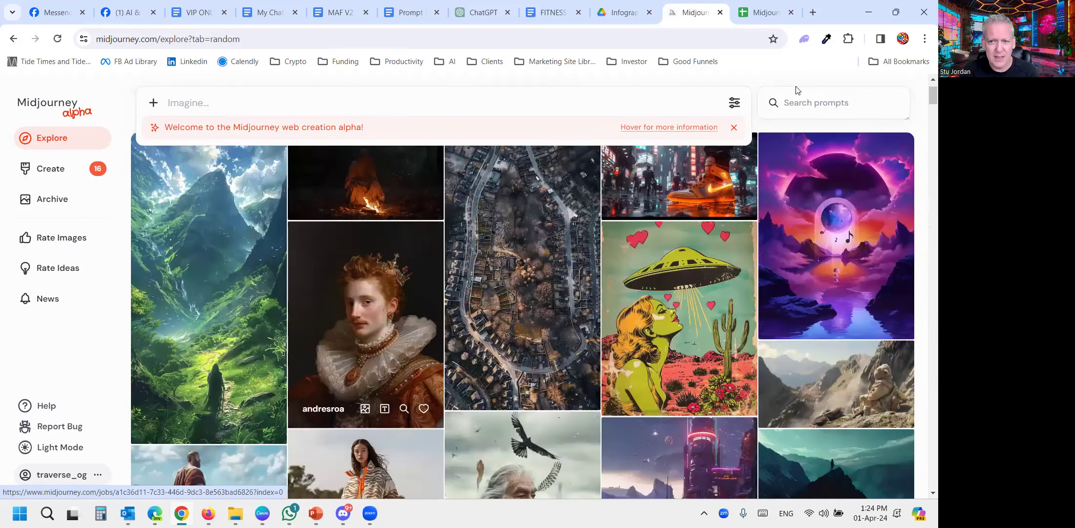
pyautogui.scroll(2, 699, 93)
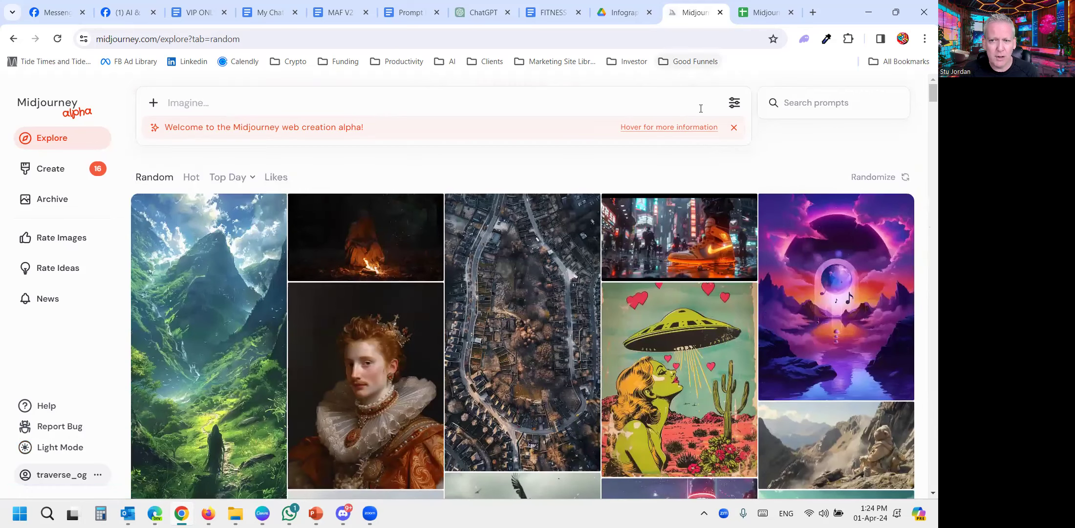
# - Examine the image generation settings and the picker for adding images to the prompt, ending on the settings
pyautogui.click(734, 103)
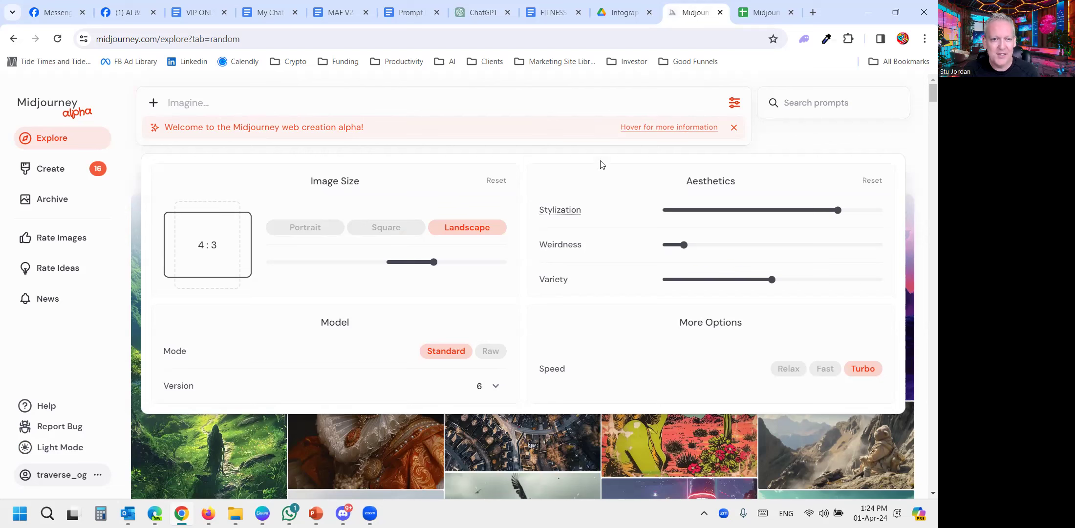
pyautogui.click(152, 103)
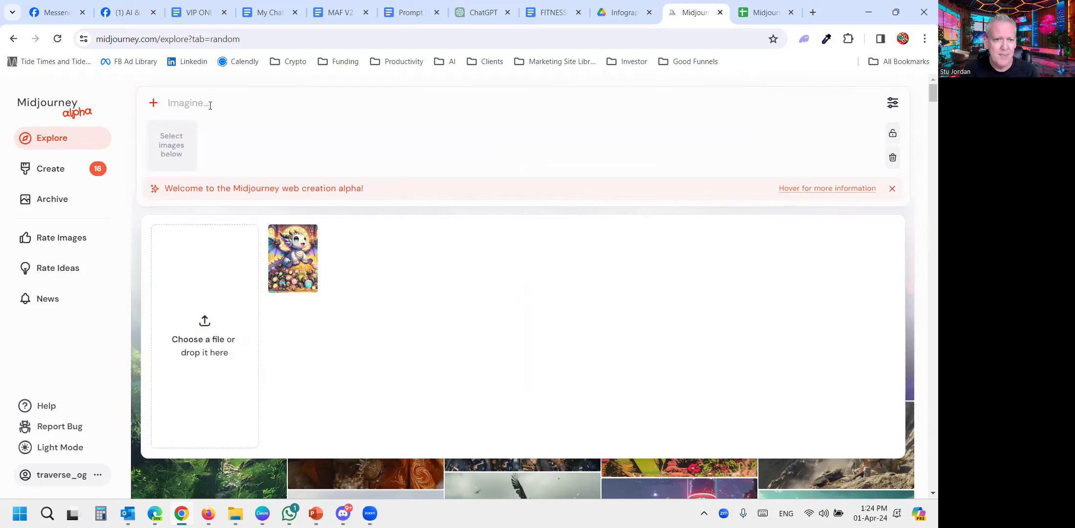
pyautogui.click(893, 103)
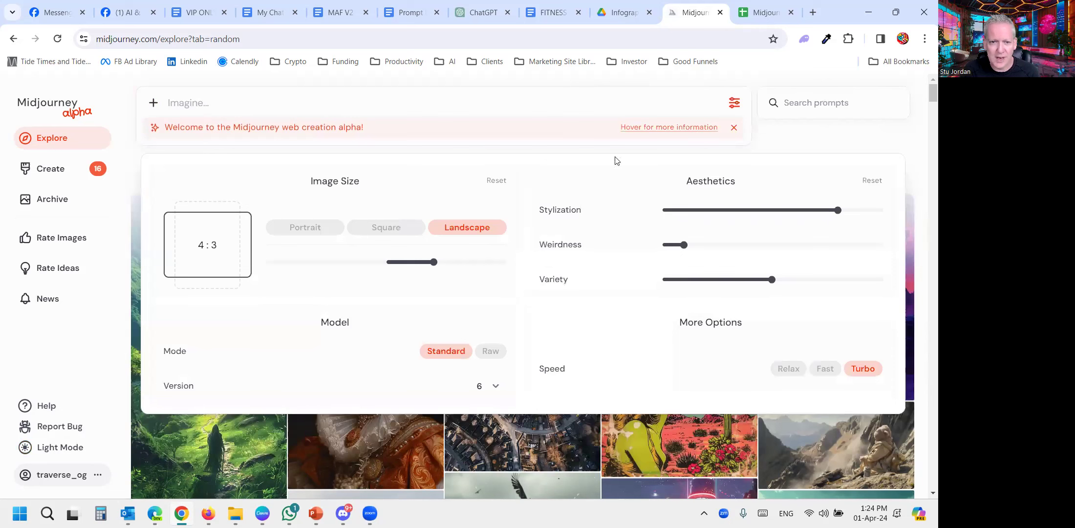
# - Try the Portrait image size and return to Landscape with a 4:3 ratio
pyautogui.click(296, 228)
pyautogui.click(456, 228)
pyautogui.moveTo(433, 262)
pyautogui.mouseDown()
pyautogui.moveTo(413, 263)
pyautogui.moveTo(507, 263)
pyautogui.moveTo(264, 272)
pyautogui.moveTo(523, 272)
pyautogui.moveTo(436, 273)
pyautogui.mouseUp()
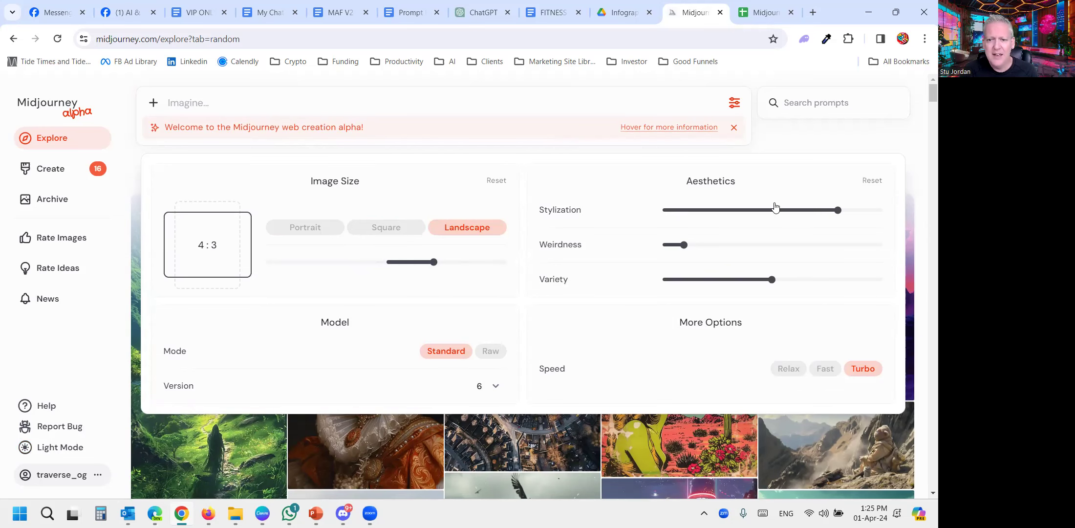
# - Set Stylization to 100, reduce Weirdness to its minimum, and check the Variety parameter
pyautogui.moveTo(839, 211)
pyautogui.moveTo(838, 211); pyautogui.dragTo(687, 223)
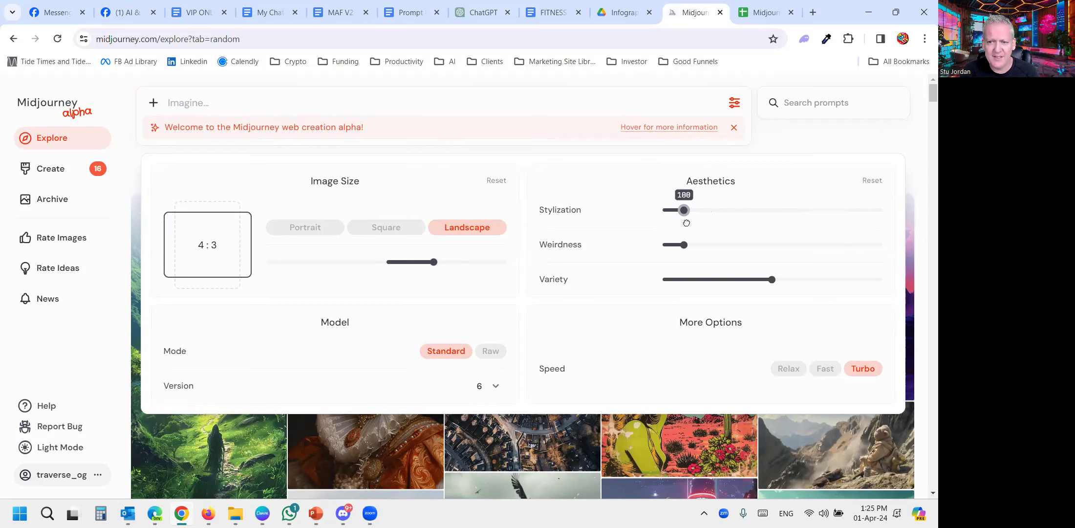
pyautogui.moveTo(547, 247)
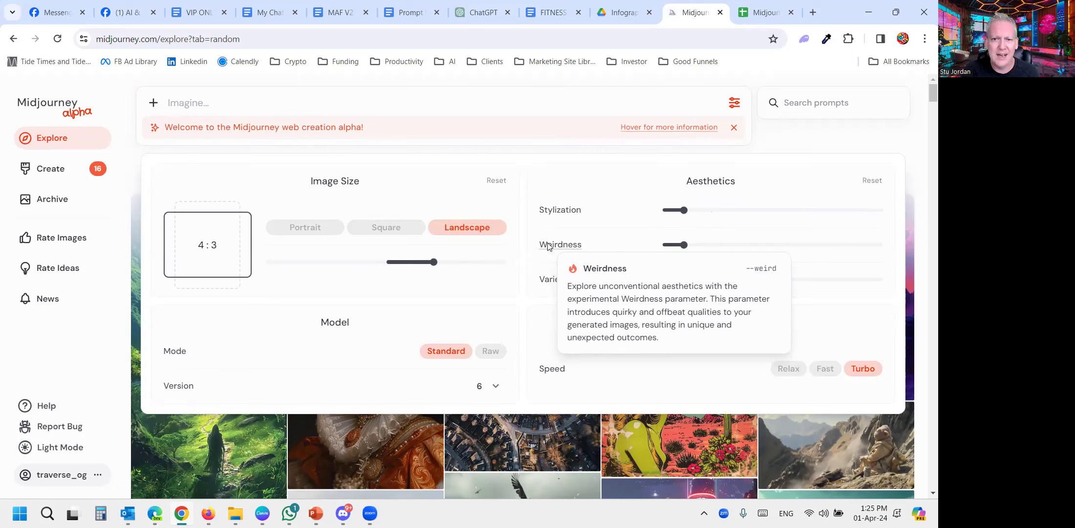
pyautogui.moveTo(684, 244); pyautogui.dragTo(662, 245)
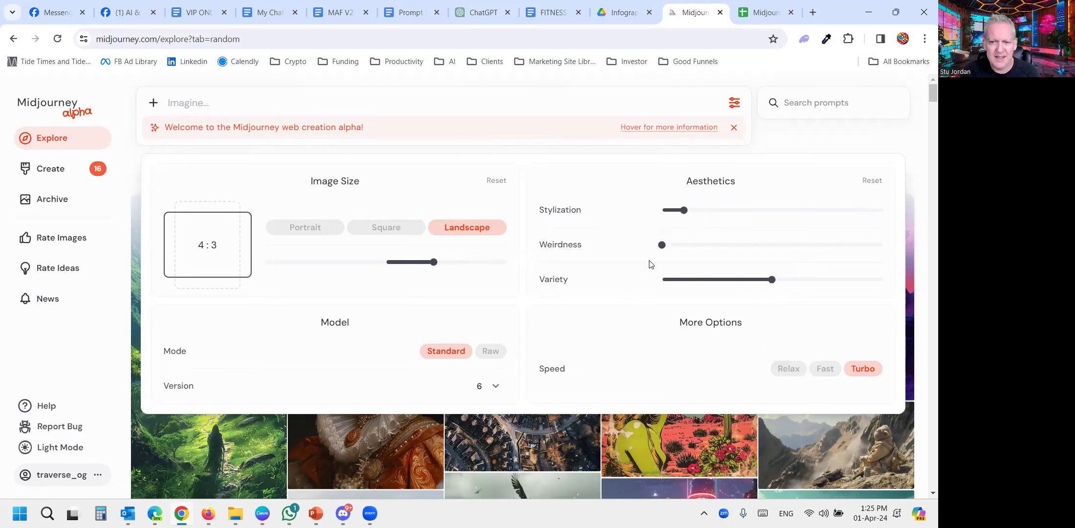
pyautogui.moveTo(556, 280)
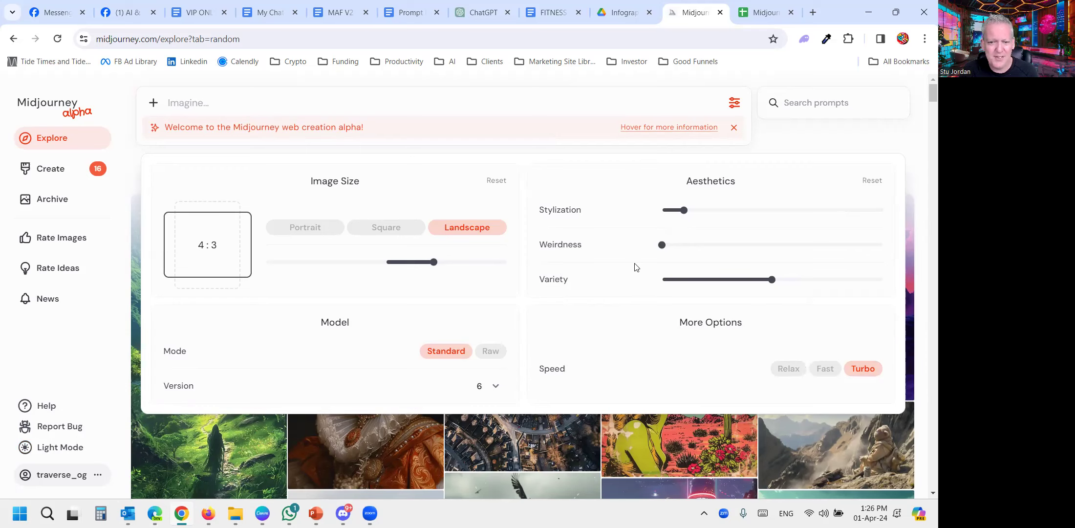
# - Look through the available model versions, select version 6, and close the generation settings
pyautogui.click(491, 389)
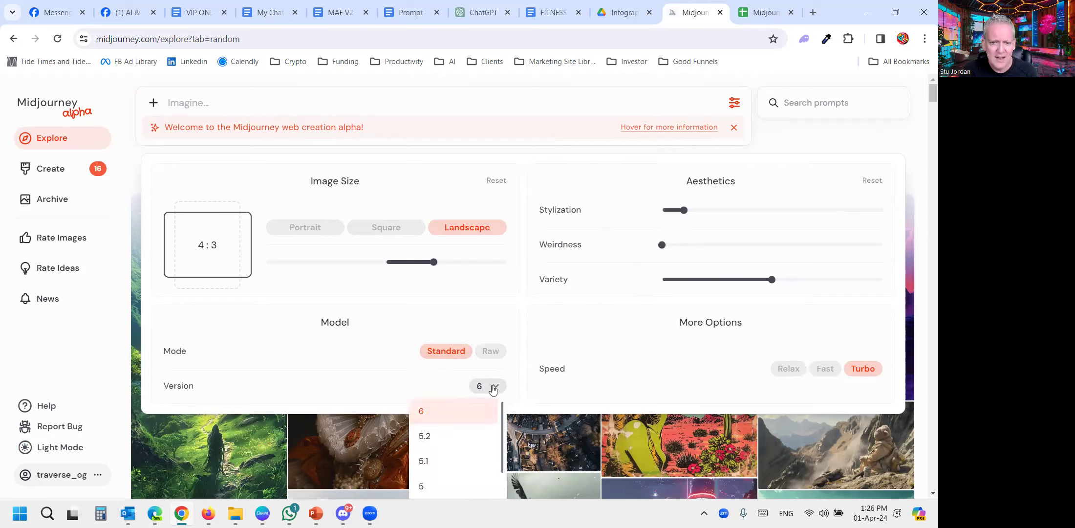
pyautogui.scroll(-3, 470, 433)
pyautogui.scroll(3, 460, 425)
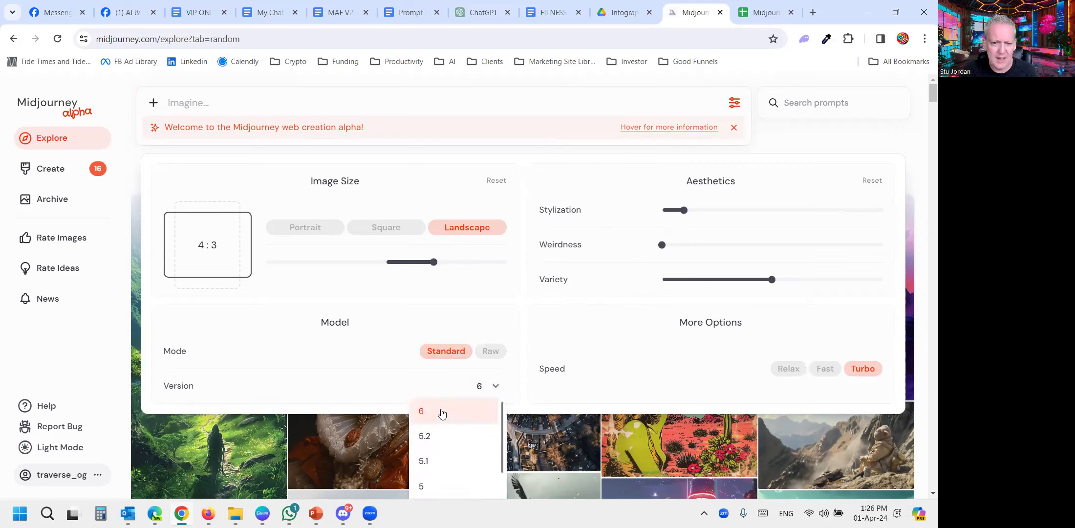
pyautogui.click(439, 413)
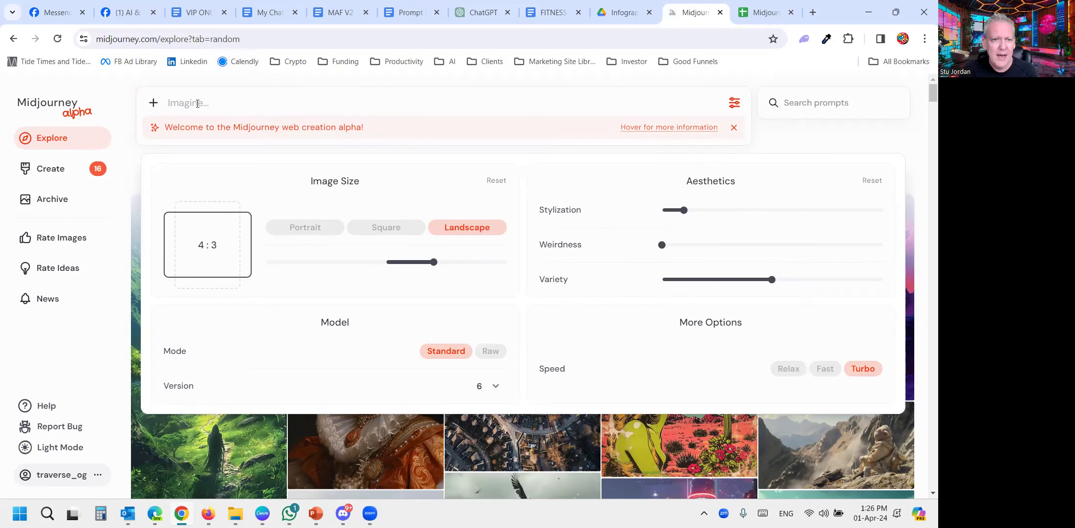
pyautogui.click(733, 103)
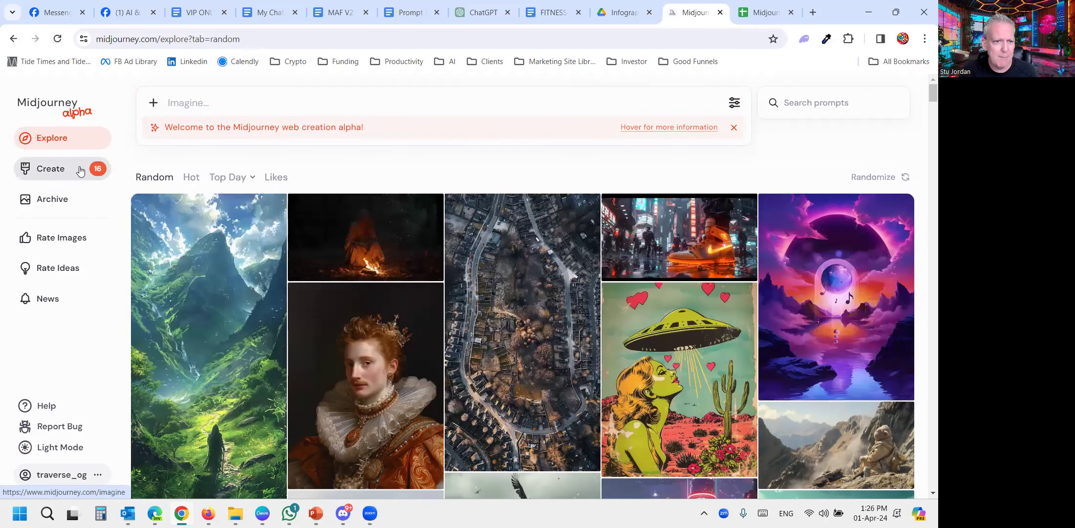
# - Open the Create page and look through the previously generated images with their prompts and parameters
pyautogui.click(58, 168)
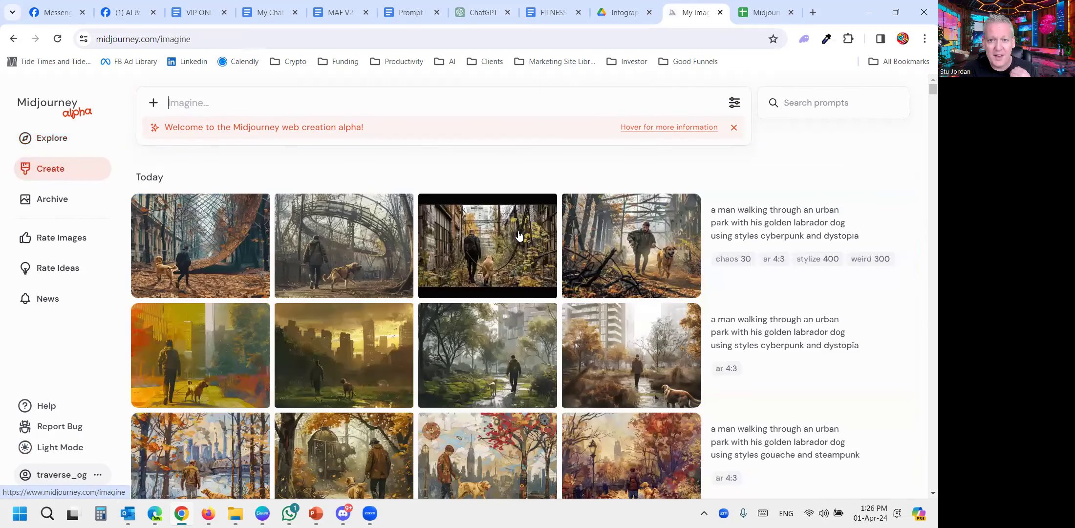
pyautogui.moveTo(516, 236)
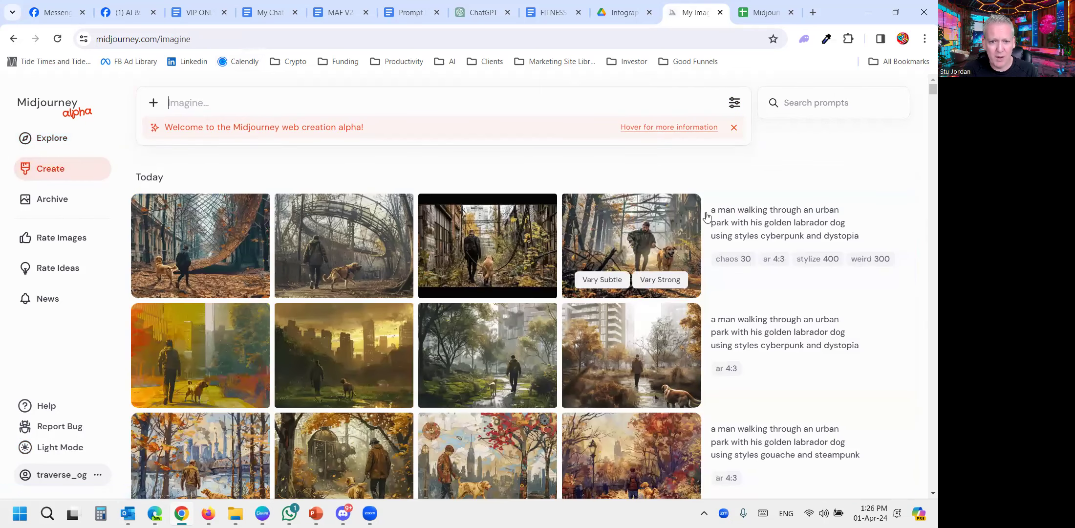
pyautogui.scroll(-3, 570, 254)
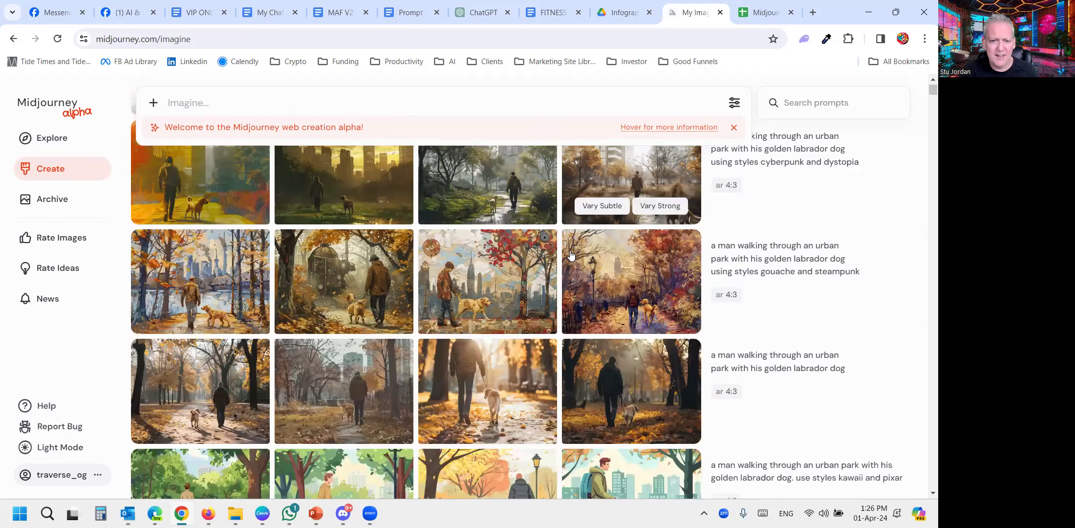
pyautogui.scroll(-8, 571, 254)
pyautogui.scroll(-5, 571, 254)
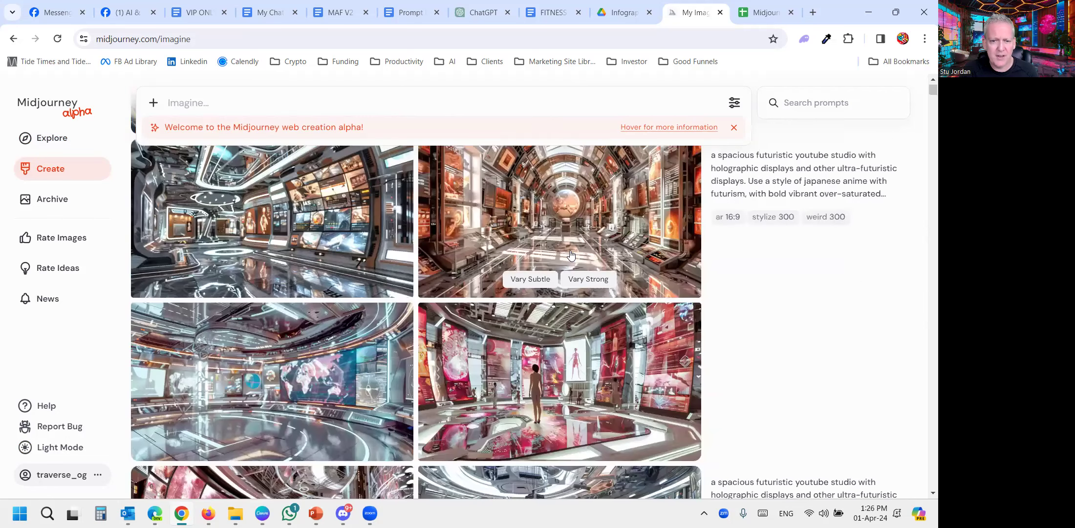
pyautogui.scroll(-5, 570, 255)
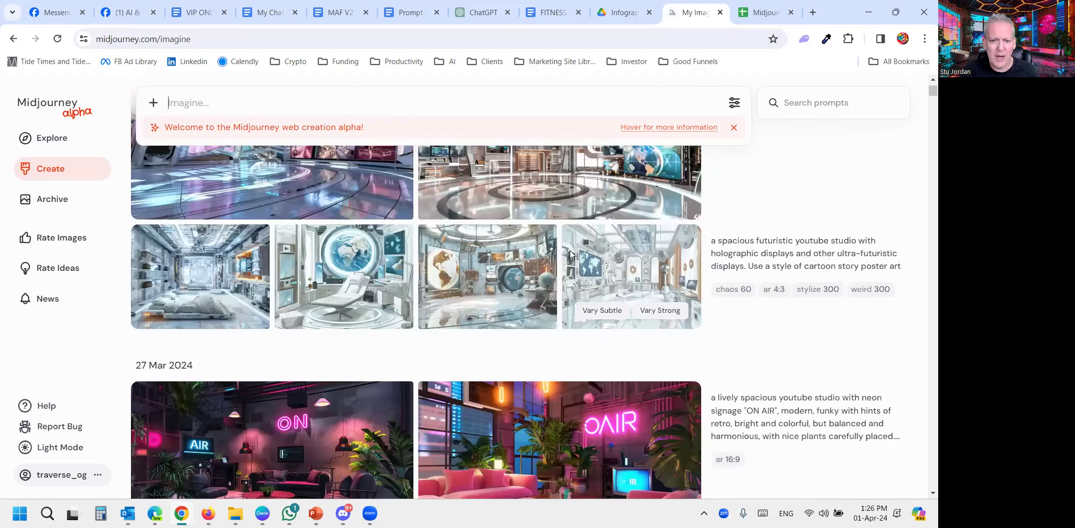
pyautogui.scroll(-5, 571, 255)
pyautogui.scroll(-5, 570, 258)
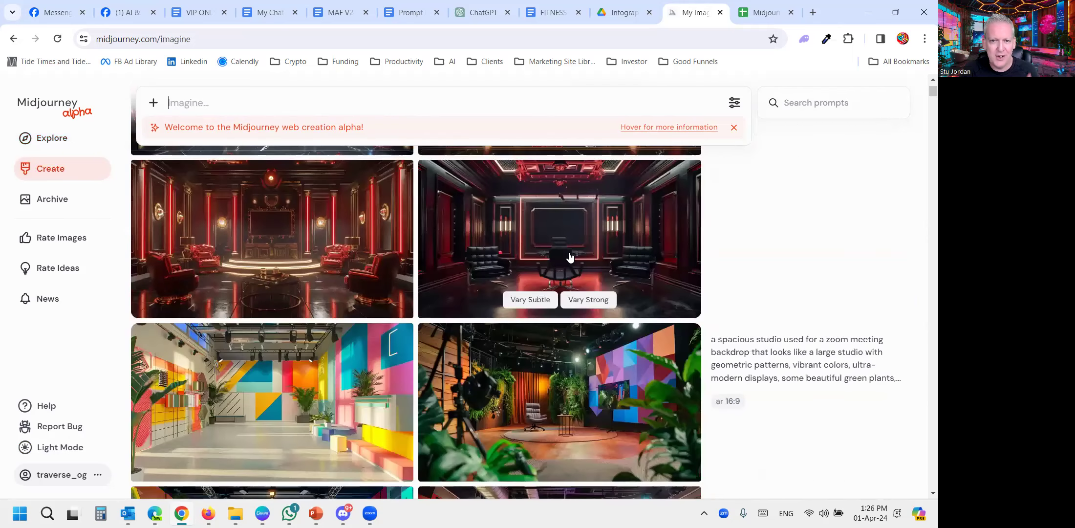
pyautogui.scroll(-5, 570, 257)
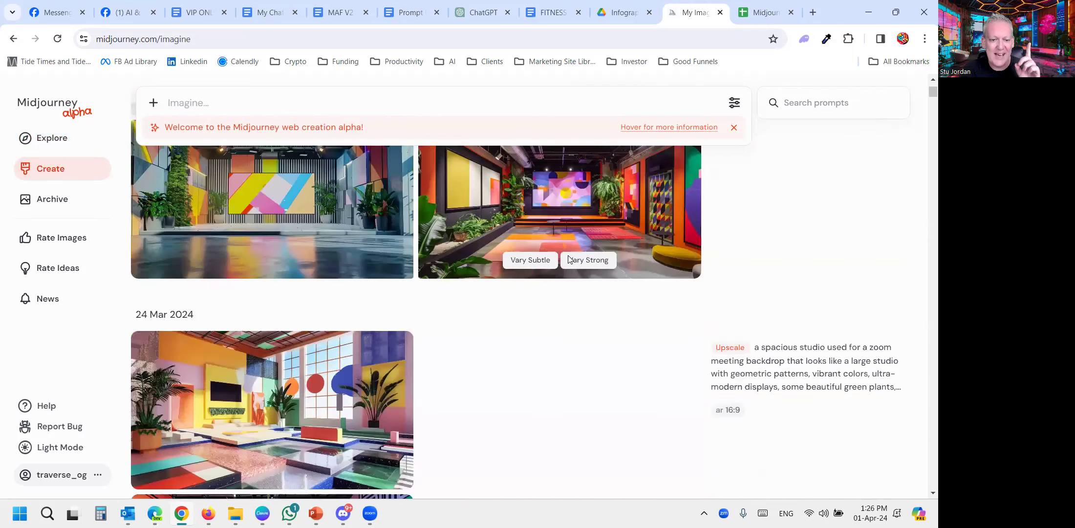
# - Look through the earlier image generations and highlight the style words "futurism and dreamcore" in the urban jungle prompt
pyautogui.scroll(-4, 570, 259)
pyautogui.scroll(-4, 569, 260)
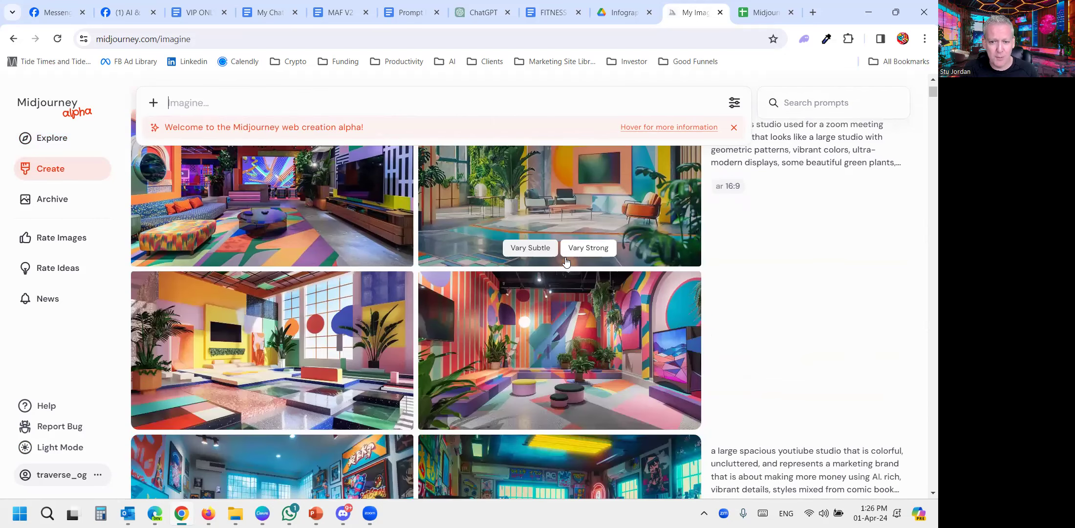
pyautogui.scroll(5, 564, 261)
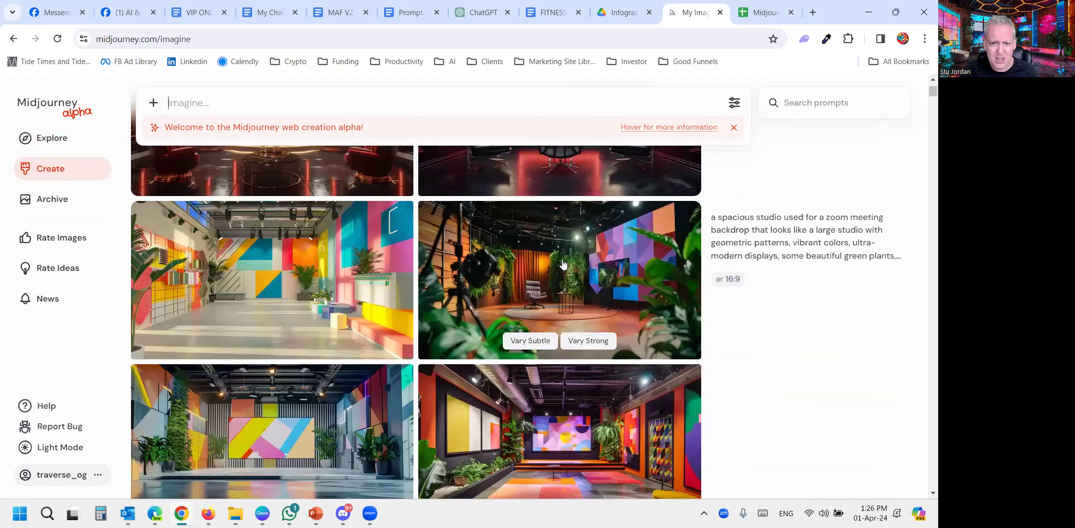
pyautogui.scroll(5, 559, 266)
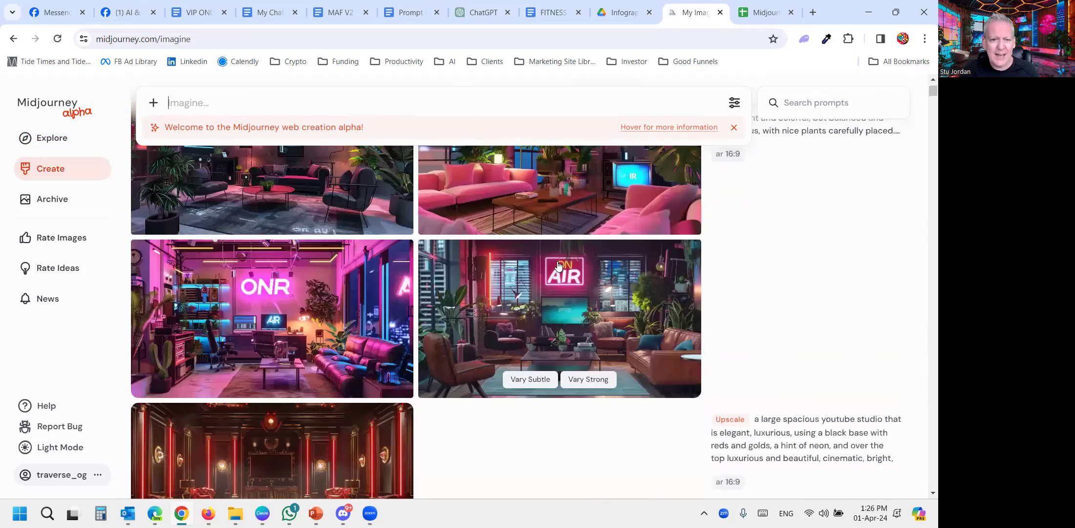
pyautogui.scroll(5, 559, 265)
pyautogui.scroll(5, 558, 264)
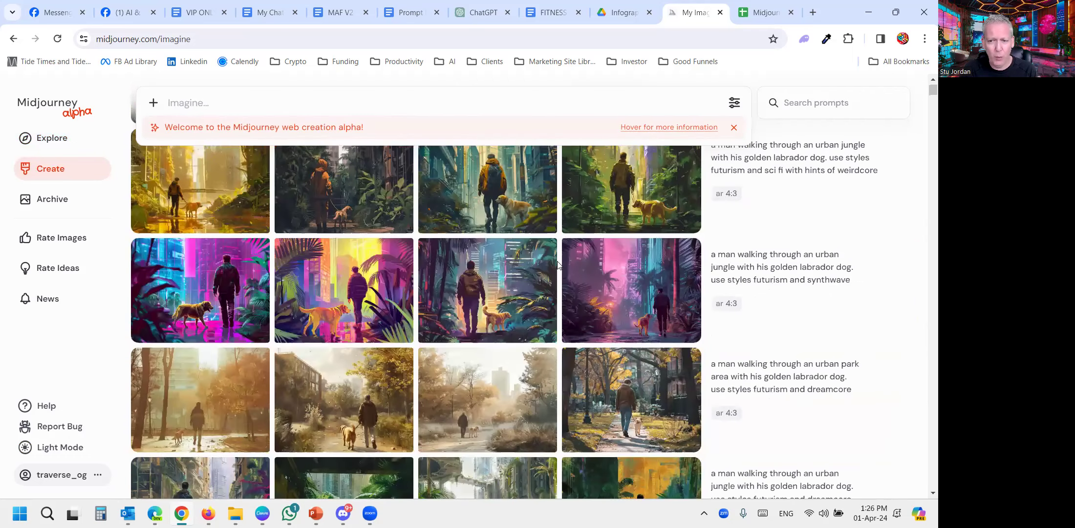
pyautogui.scroll(-2, 559, 265)
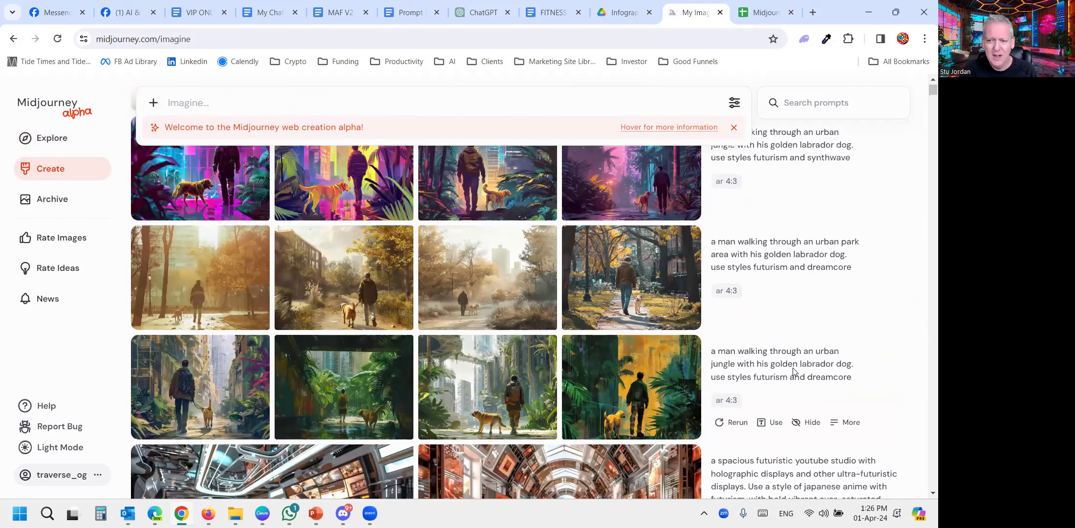
pyautogui.moveTo(752, 382); pyautogui.dragTo(860, 380)
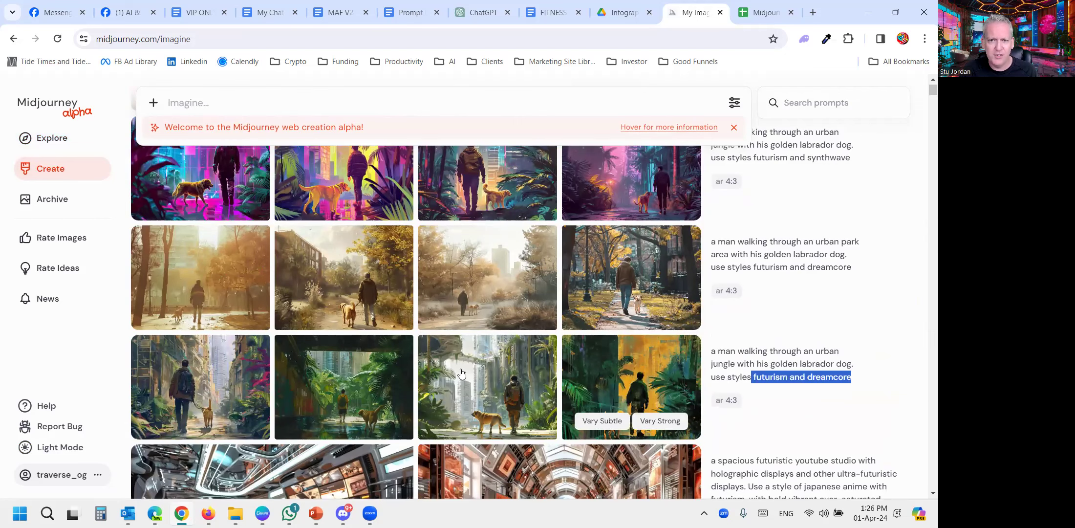
# - Switch to the Midjourney Prompts & Modifiers spreadsheet and examine its Culture/Genre, Photography, Art Styles and Artists columns
pyautogui.click(767, 12)
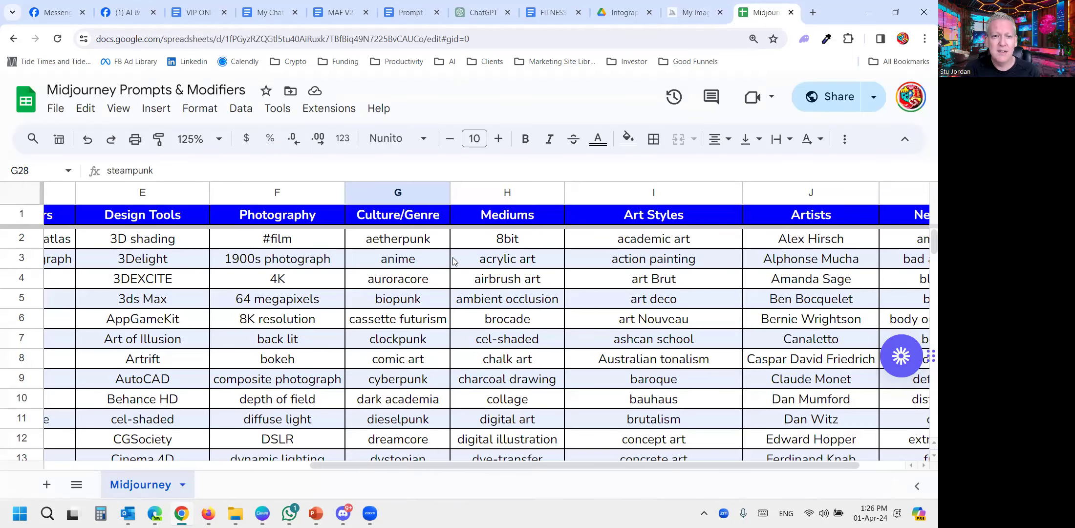
pyautogui.scroll(-6, 436, 263)
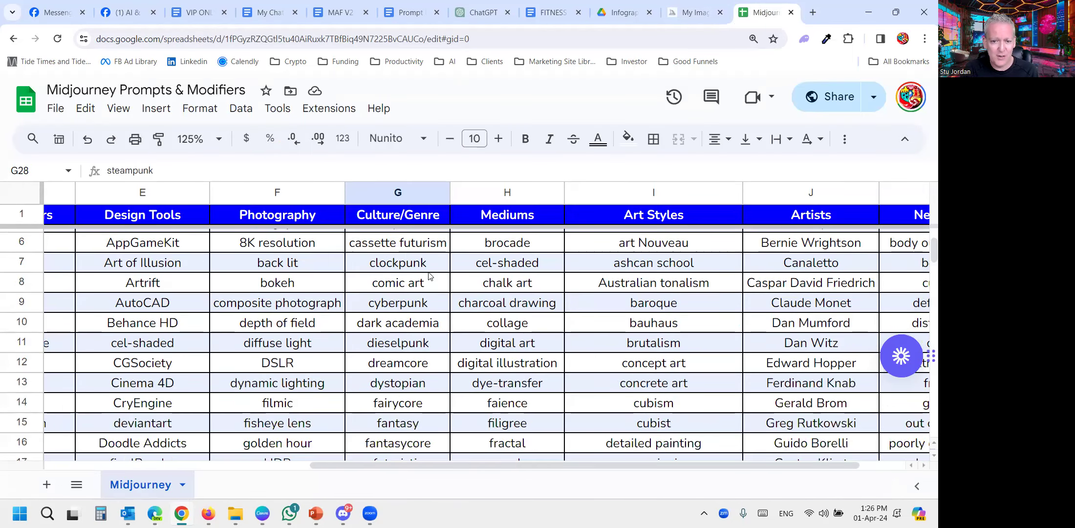
pyautogui.scroll(-3, 392, 353)
pyautogui.click(400, 288)
pyautogui.click(263, 306)
pyautogui.click(633, 290)
pyautogui.click(698, 345)
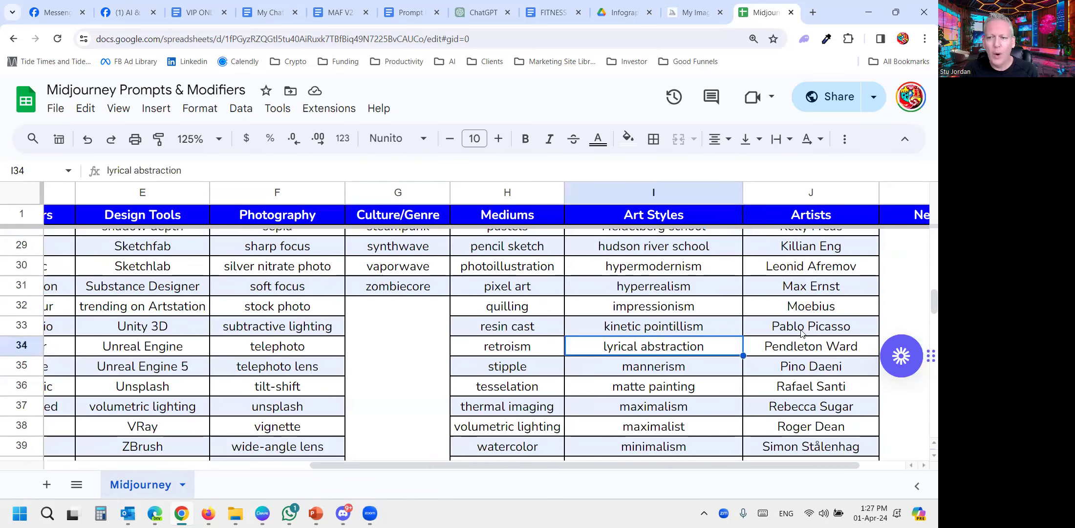
pyautogui.press('Right')
pyautogui.press('Up')
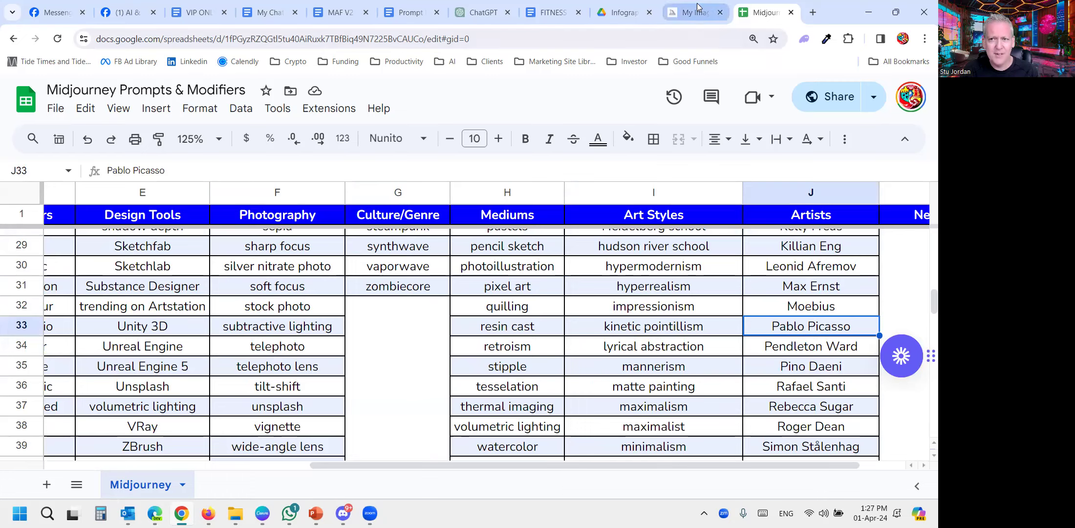
# - Return to Midjourney and view the futurism and dreamcore images of the man and his labrador enlarged, including the urban park version
pyautogui.click(688, 15)
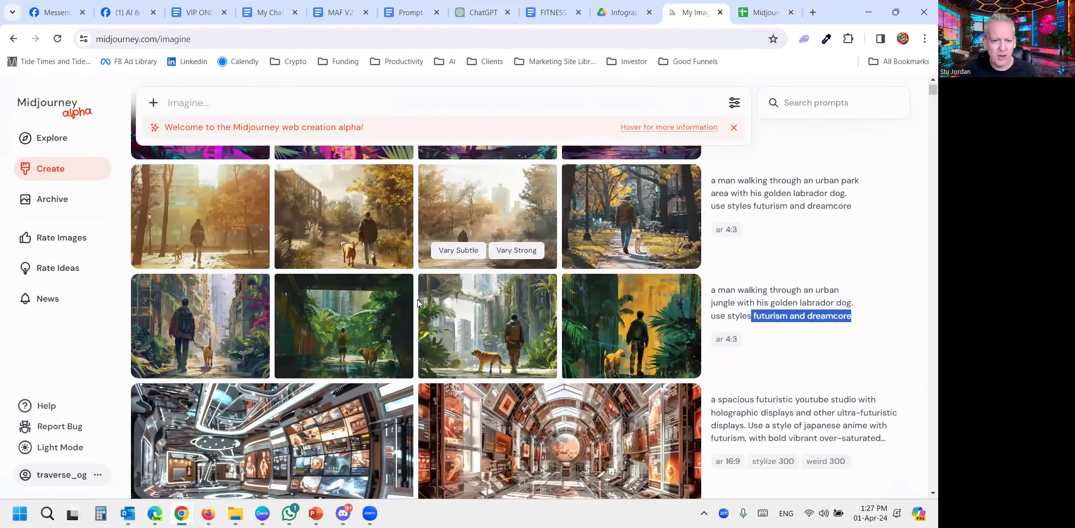
pyautogui.scroll(-2, 418, 299)
pyautogui.click(216, 257)
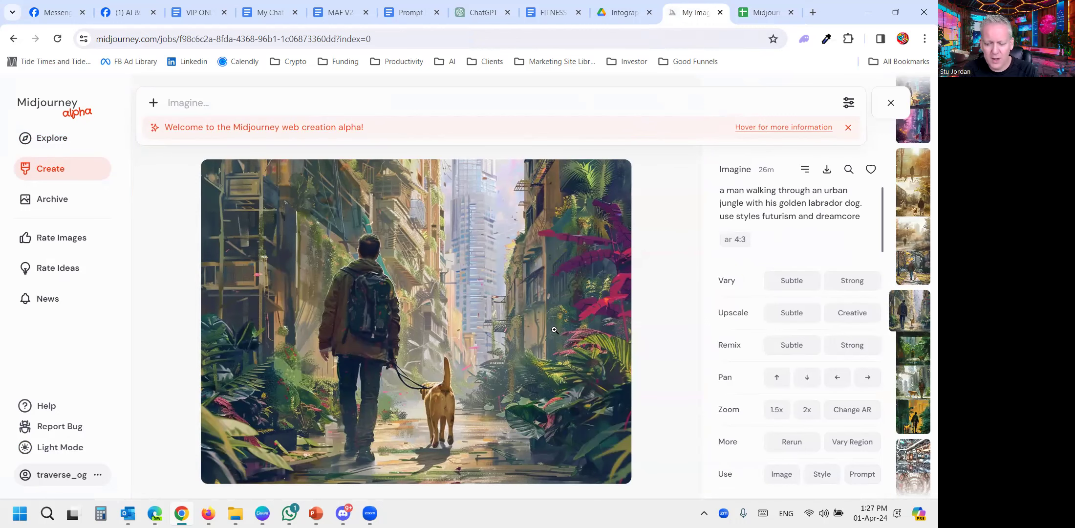
pyautogui.press('Right')
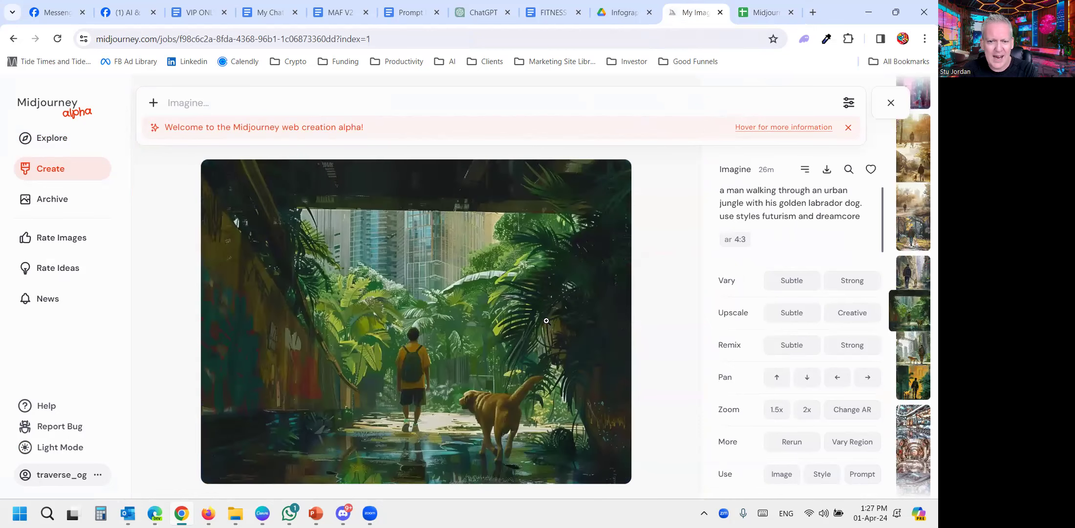
pyautogui.press('Right')
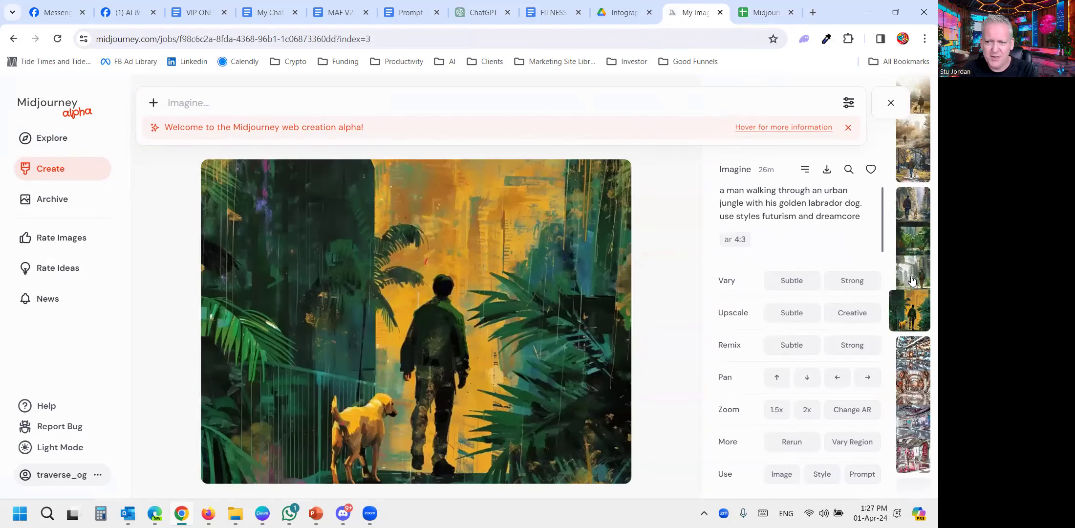
pyautogui.press('Right')
pyautogui.scroll(-1, 927, 296)
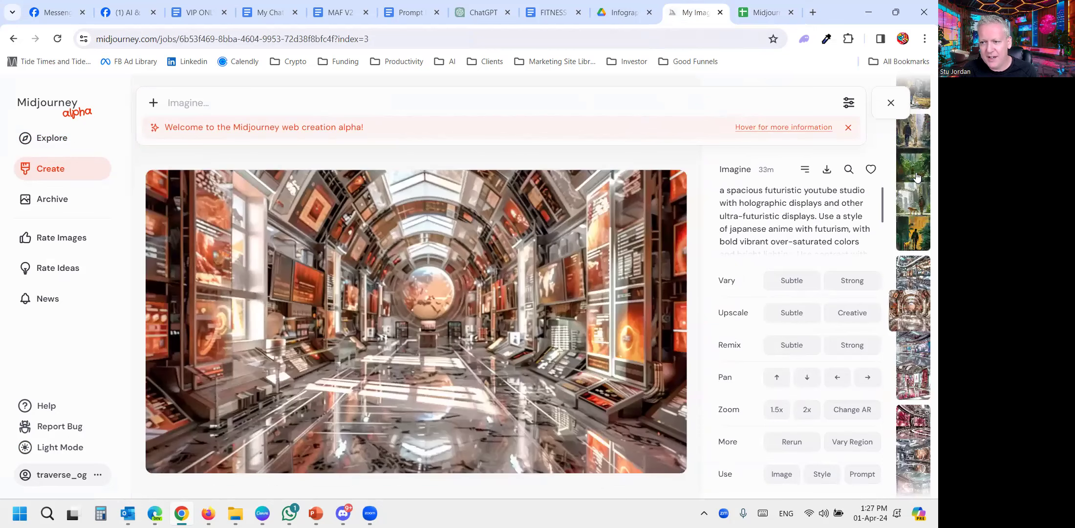
pyautogui.click(917, 208)
pyautogui.click(912, 207)
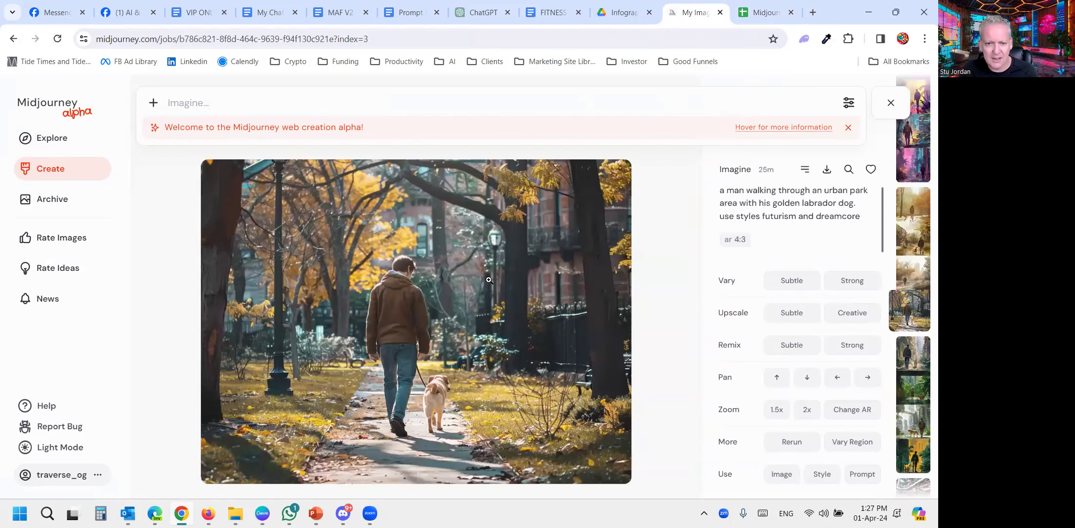
pyautogui.click(890, 103)
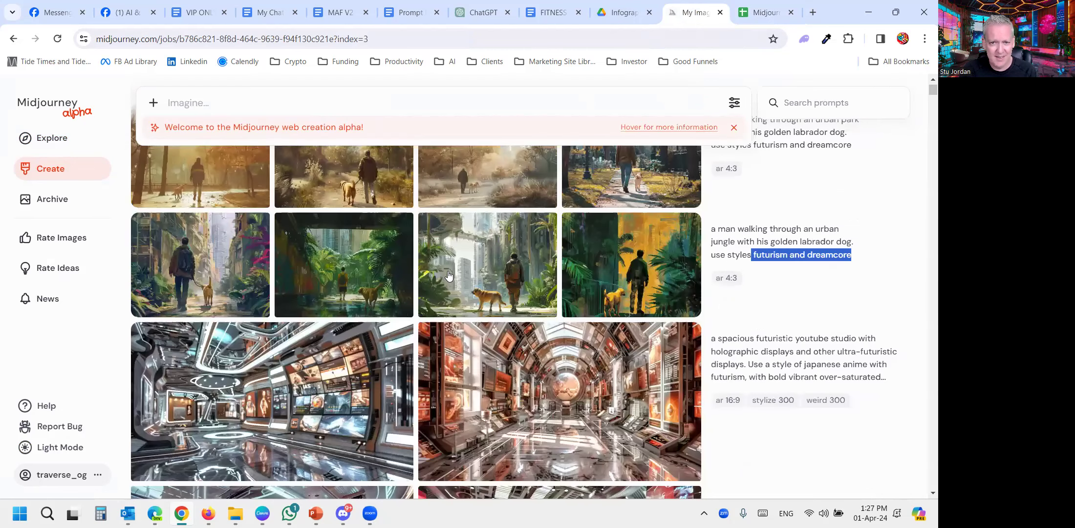
# - Create a Strong variation of the second futurism and synthwave image, the one with the yellow background, and return to the image list
pyautogui.scroll(1, 448, 276)
pyautogui.scroll(2, 448, 278)
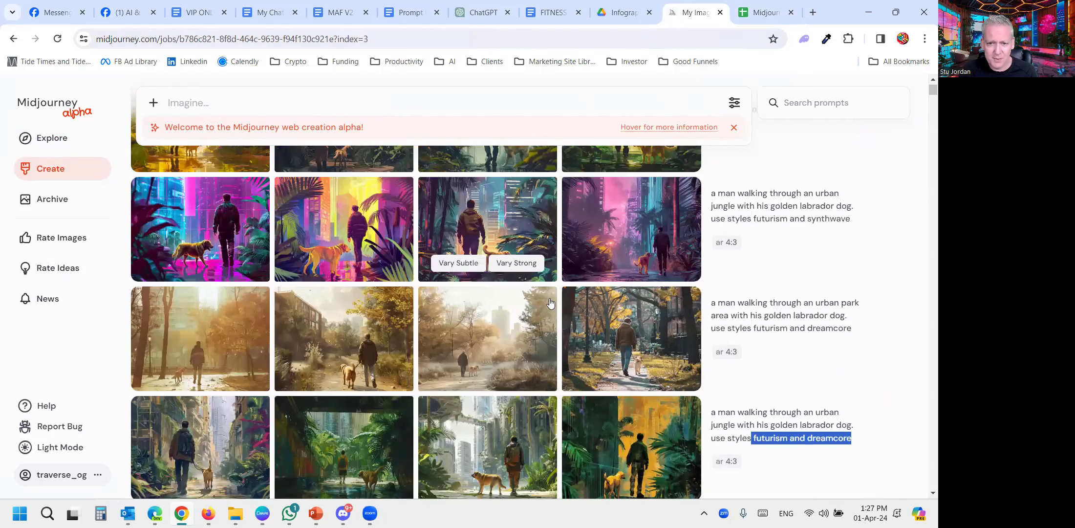
pyautogui.click(211, 222)
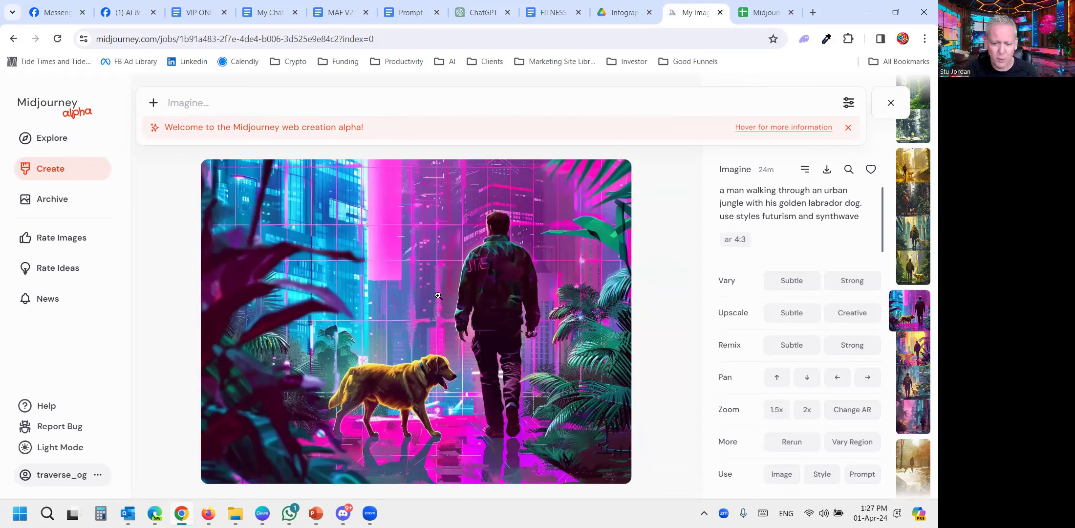
pyautogui.scroll(-1, 438, 295)
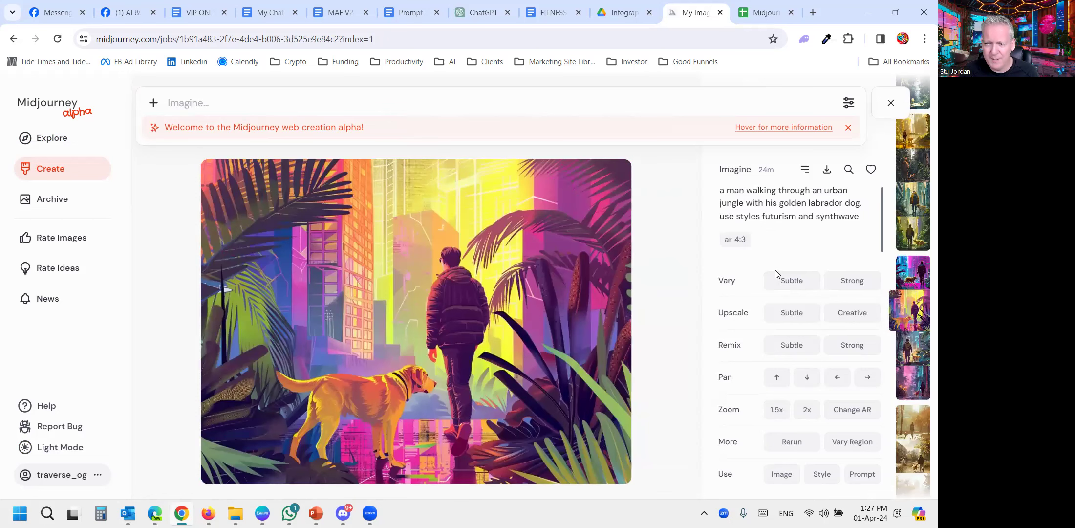
pyautogui.click(852, 282)
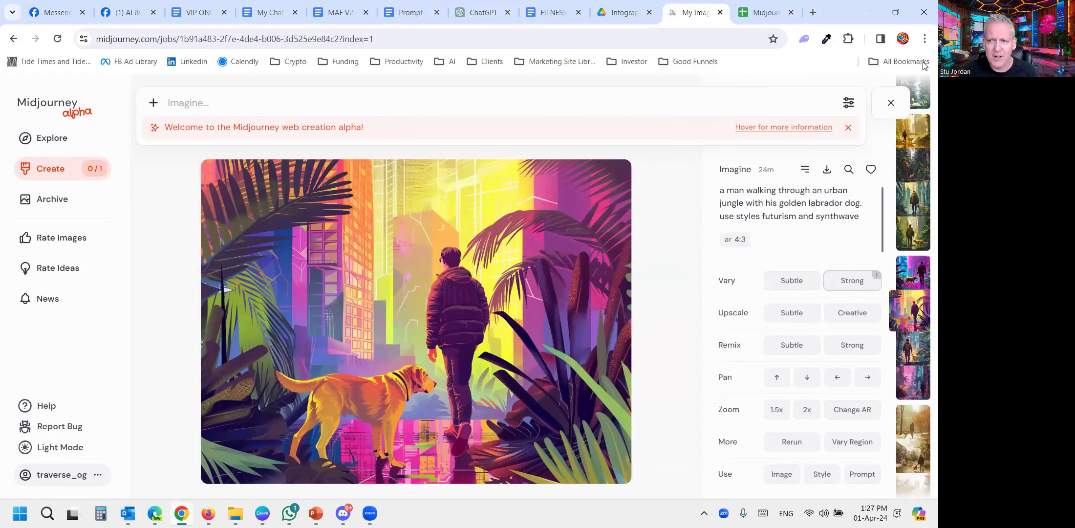
pyautogui.click(890, 102)
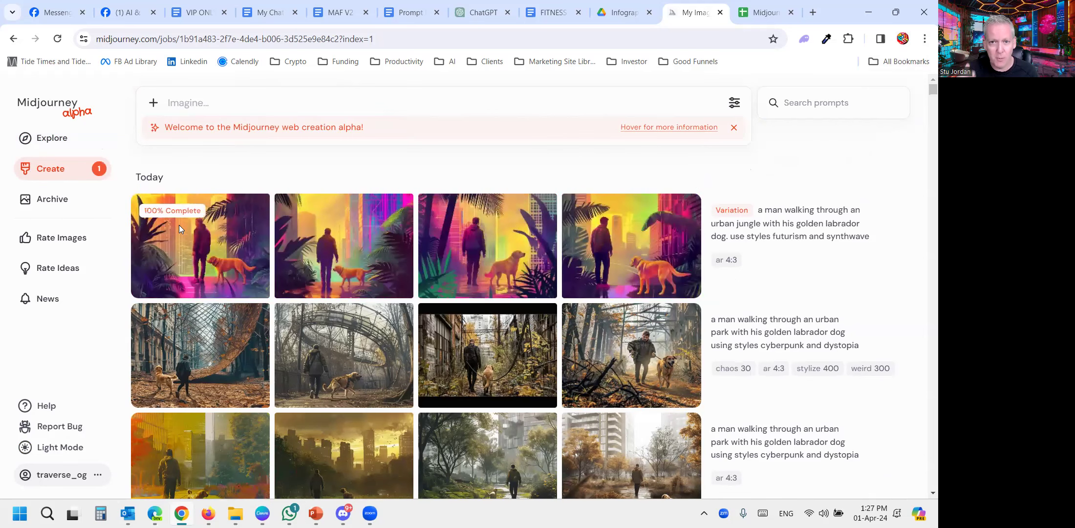
# - View the new synthwave variations one by one at full size and return to the image list
pyautogui.click(207, 236)
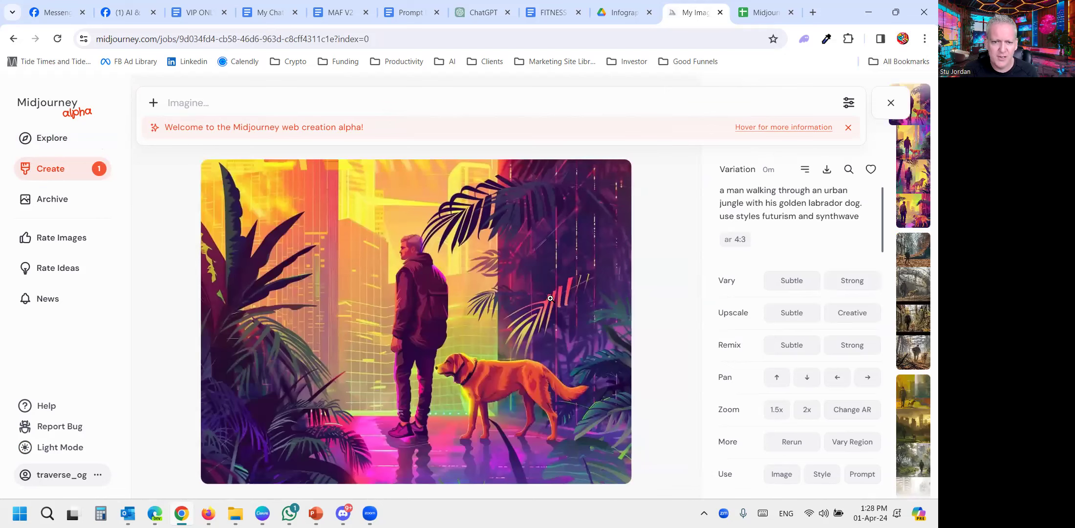
pyautogui.press('Right')
pyautogui.press('Right')
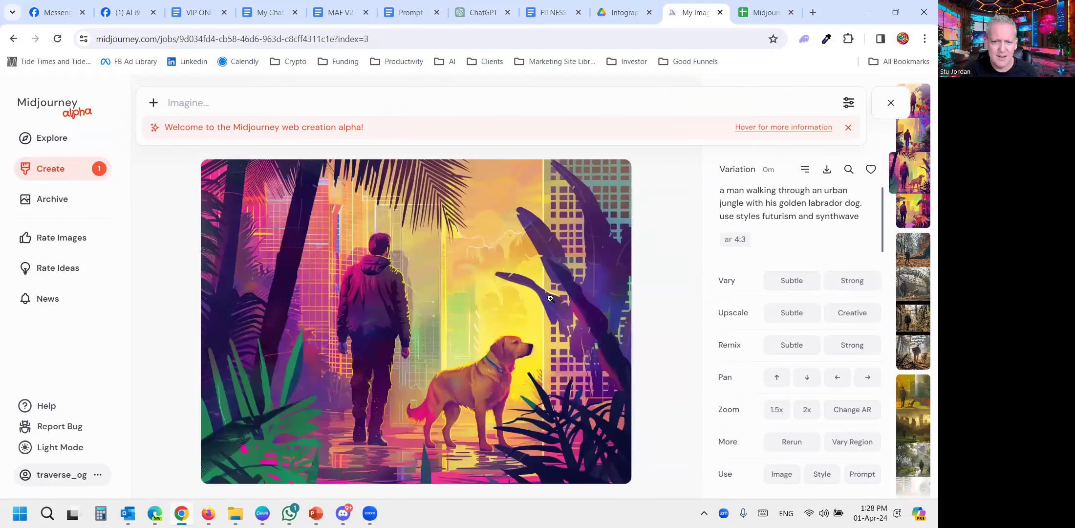
pyautogui.click(890, 104)
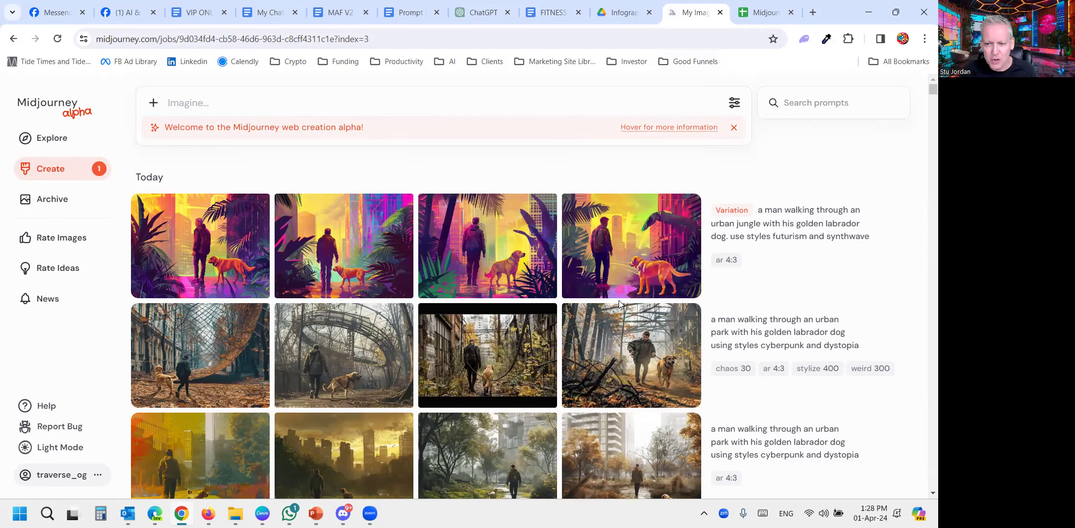
# - View the kintsugi and ink drawing images of the man and his dog enlarged, and briefly recheck the modifiers spreadsheet
pyautogui.scroll(-3, 464, 274)
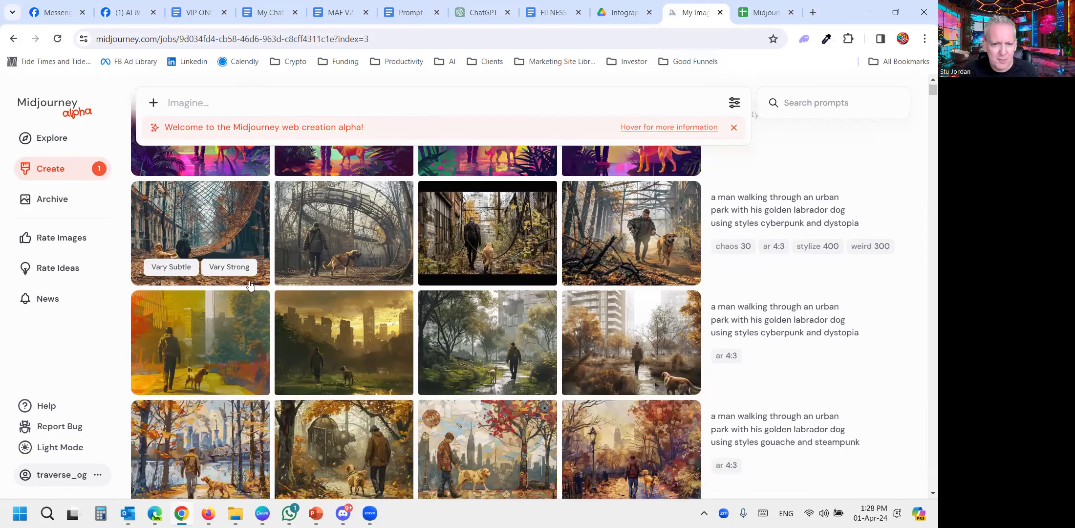
pyautogui.scroll(-3, 251, 249)
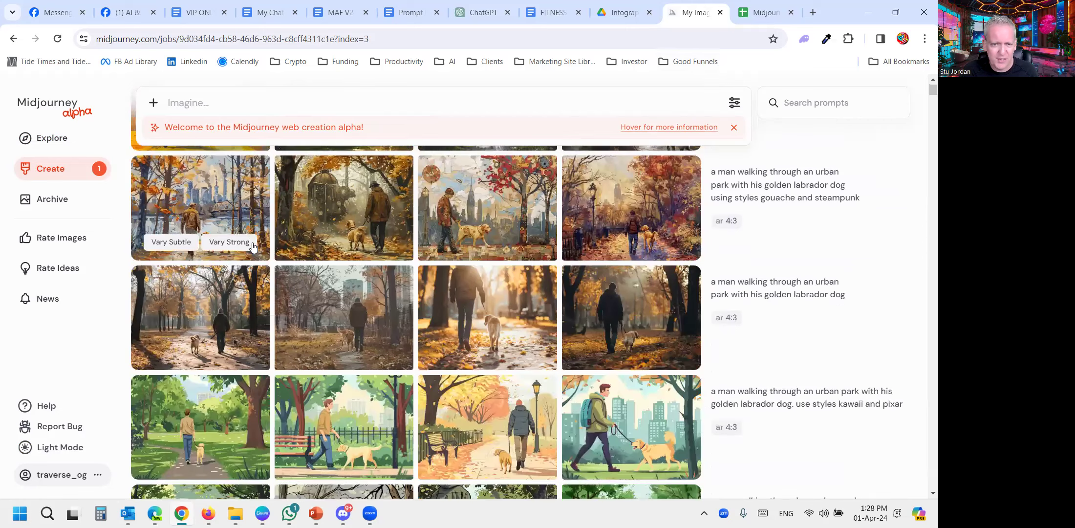
pyautogui.scroll(-4, 250, 276)
pyautogui.click(206, 276)
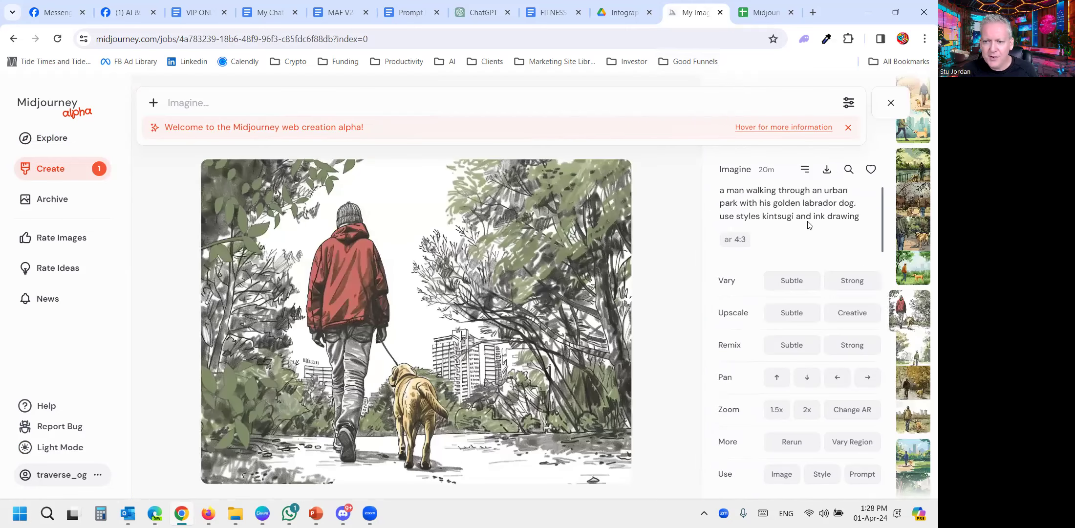
pyautogui.scroll(-2, 524, 293)
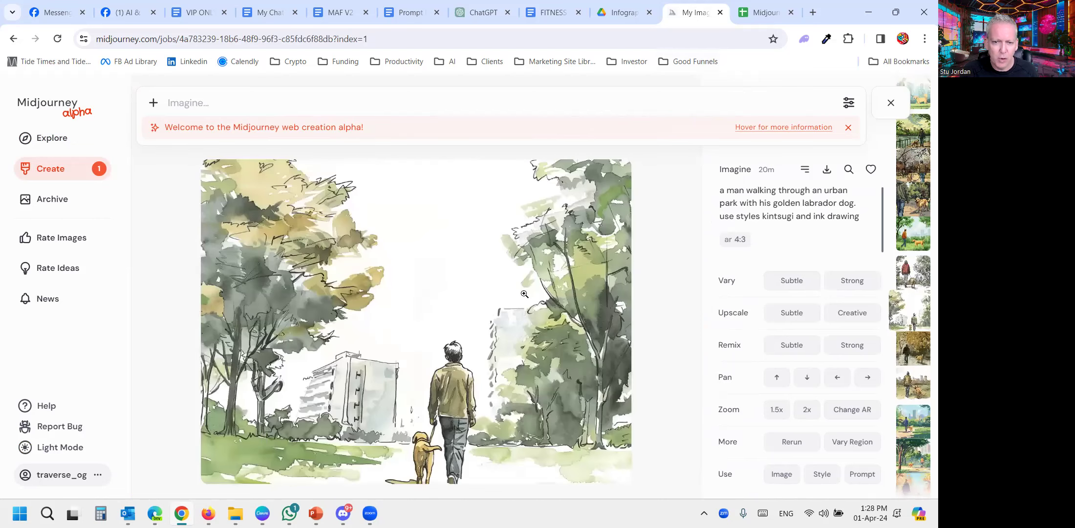
pyautogui.scroll(-1, 524, 293)
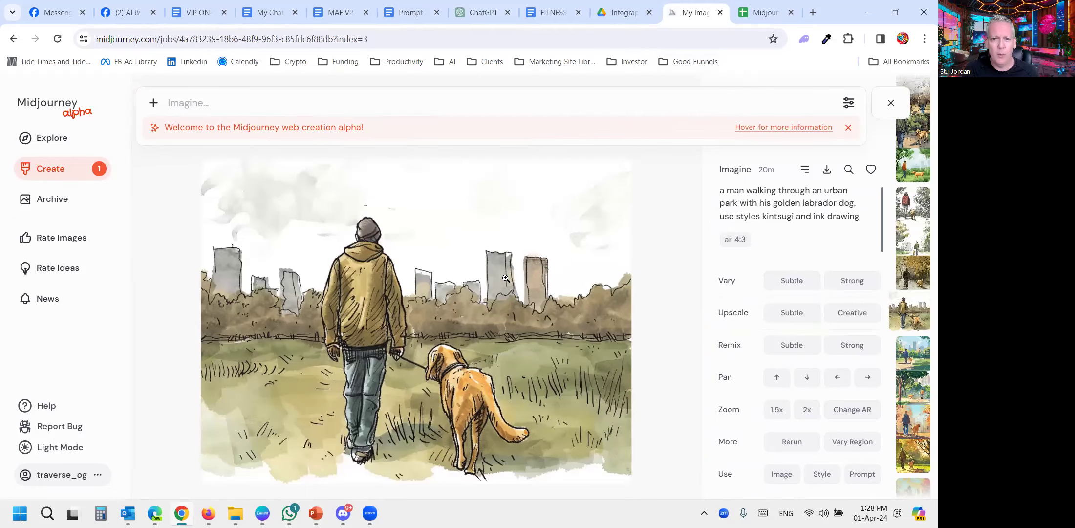
pyautogui.click(767, 14)
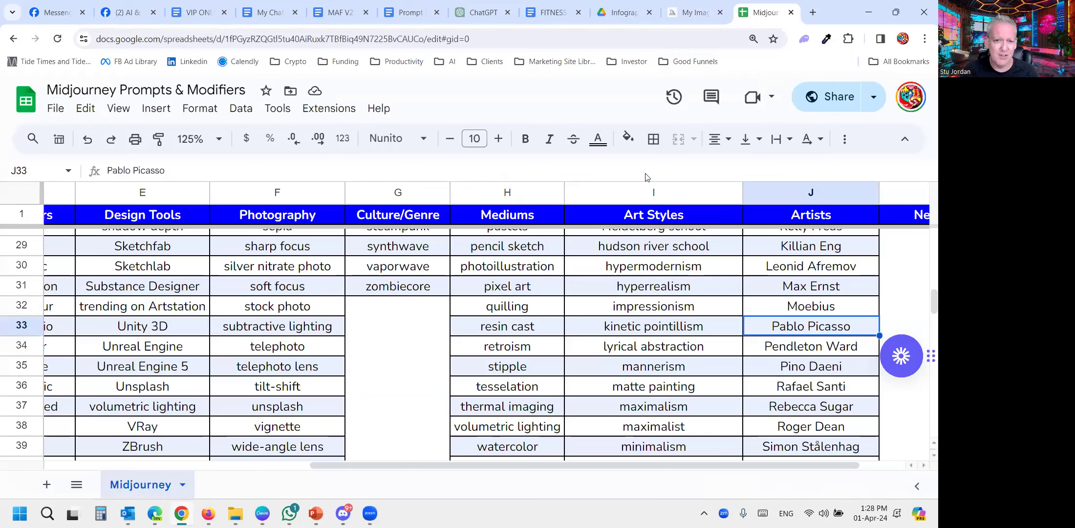
pyautogui.click(687, 16)
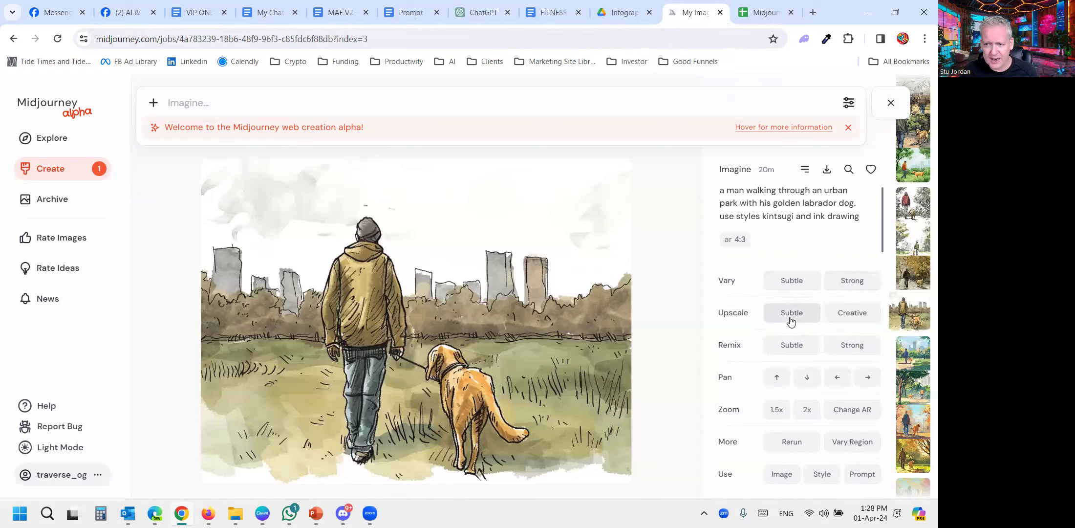
# - Run a Creative upscale on the fourth kintsugi and ink drawing image and load it for a Strong remix
pyautogui.click(851, 315)
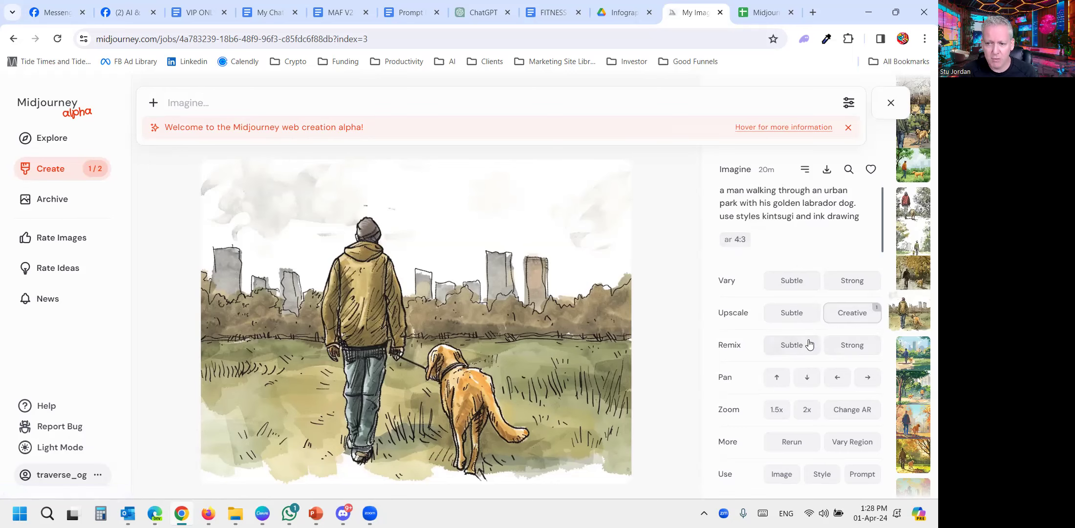
pyautogui.click(853, 344)
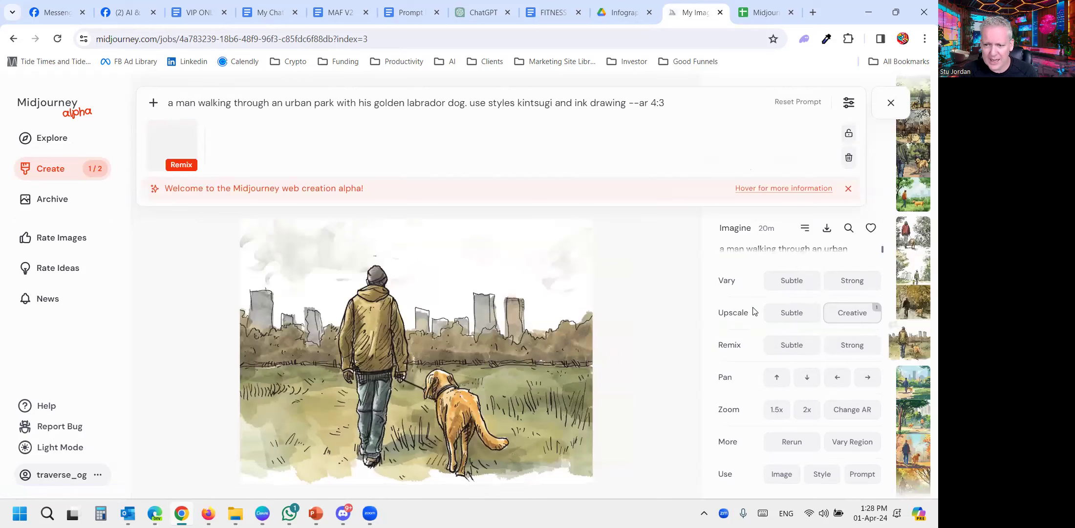
pyautogui.scroll(-1, 782, 349)
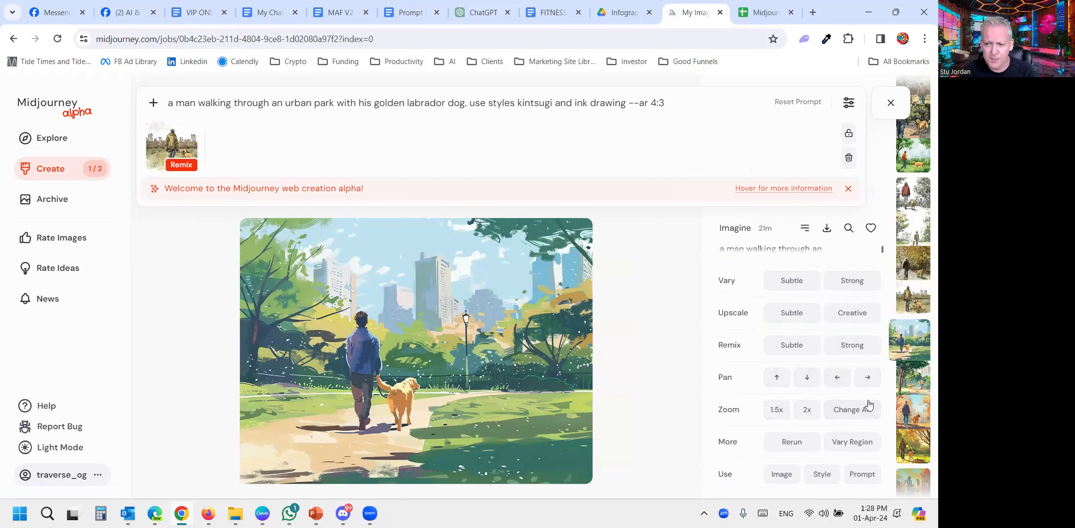
pyautogui.press('Right')
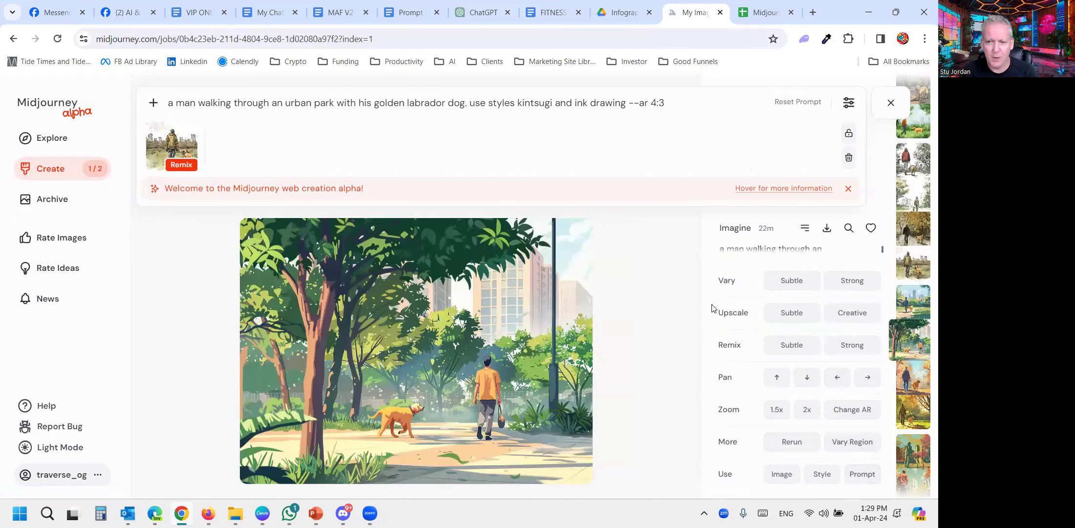
# - Browse back through the enlarged images to the red-jacket kintsugi and ink drawing image and return to the image list
pyautogui.press('Left')
pyautogui.press('Left')
pyautogui.press('Left')
pyautogui.press('Left')
pyautogui.press('Left')
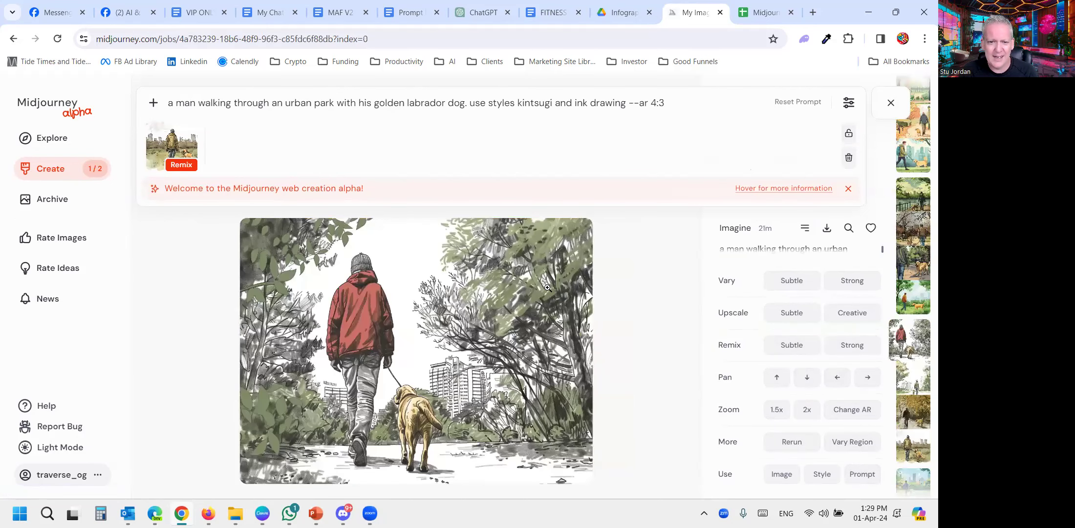
pyautogui.click(890, 105)
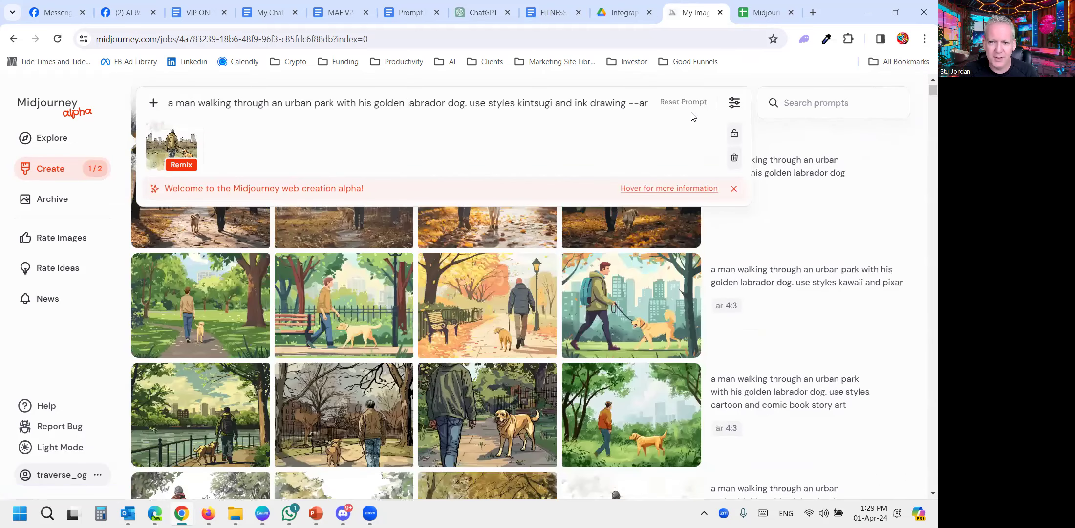
# - Show the generation settings and remove the --ar 4:3 parameter from the end of the remix prompt
pyautogui.click(734, 103)
pyautogui.click(734, 104)
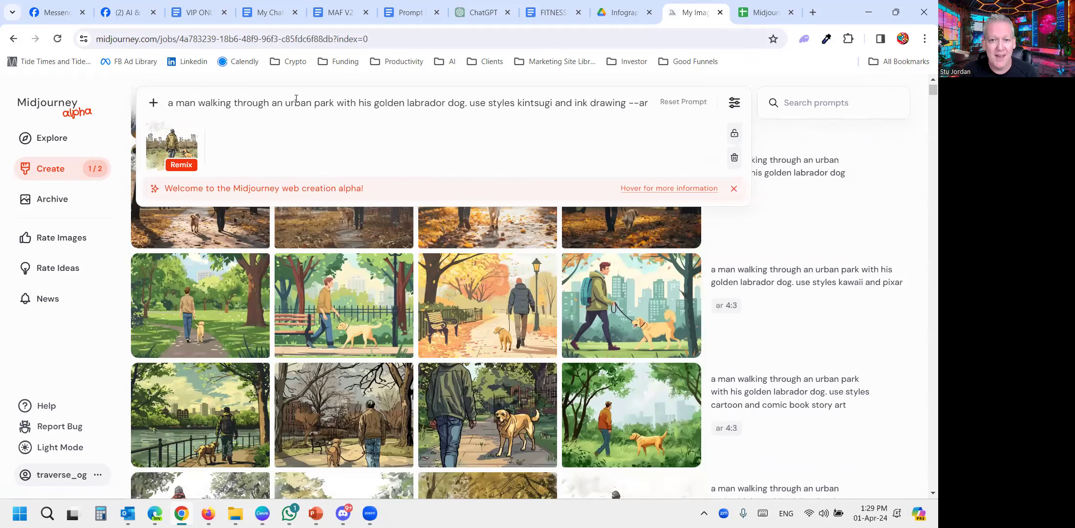
pyautogui.click(735, 102)
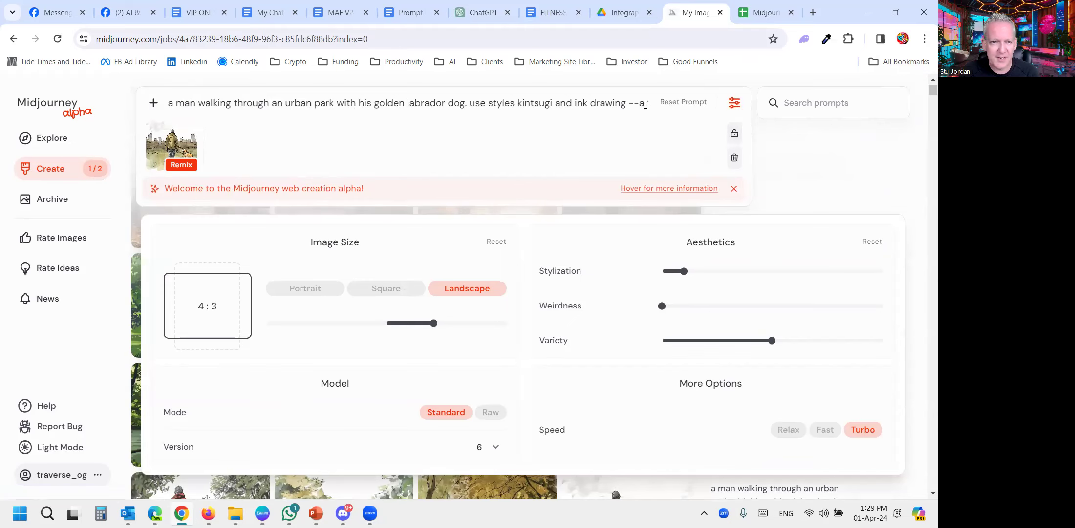
pyautogui.moveTo(651, 103); pyautogui.dragTo(627, 103)
pyautogui.press('BackSpace')
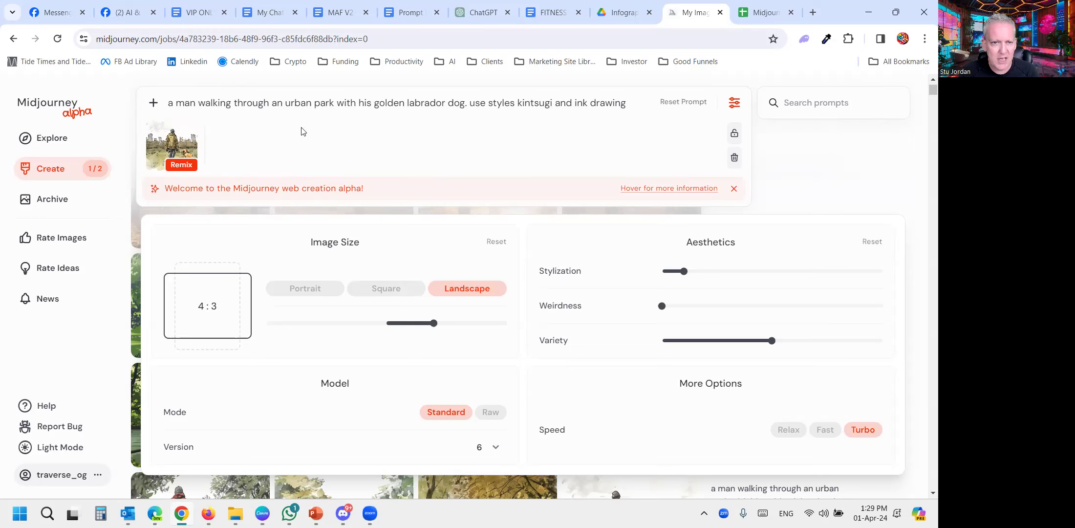
# - Replace "an urban park" with "a carnival" in the remix prompt, submit it and close the generation settings
pyautogui.moveTo(335, 103); pyautogui.dragTo(287, 102)
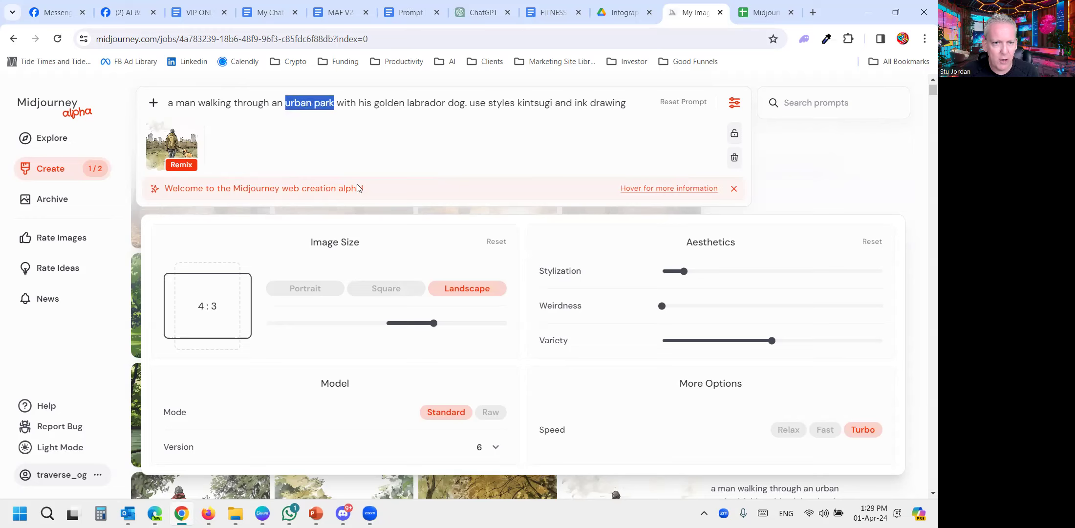
pyautogui.moveTo(360, 189)
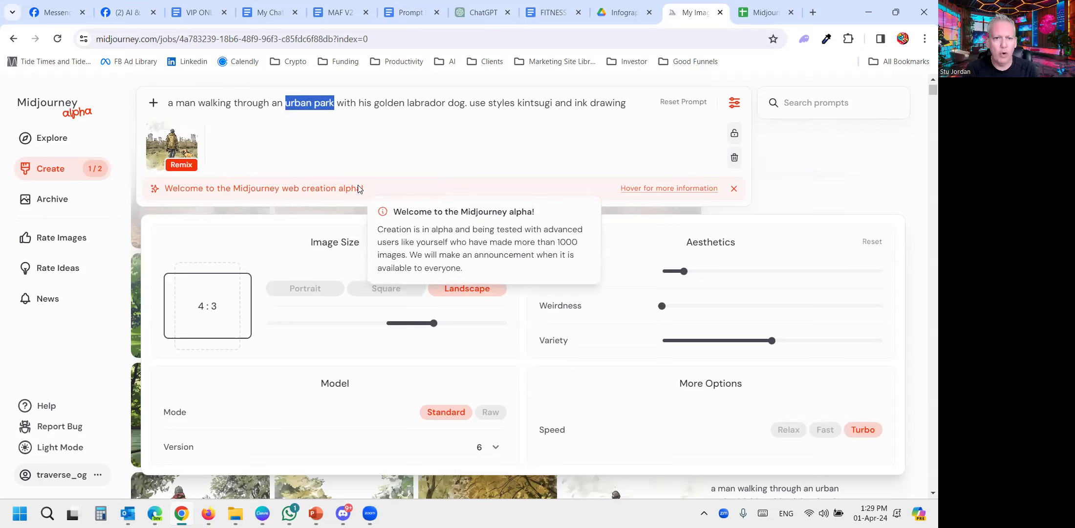
pyautogui.press('BackSpace')
pyautogui.press('BackSpace')
pyautogui.press('BackSpace')
pyautogui.write('carniva')
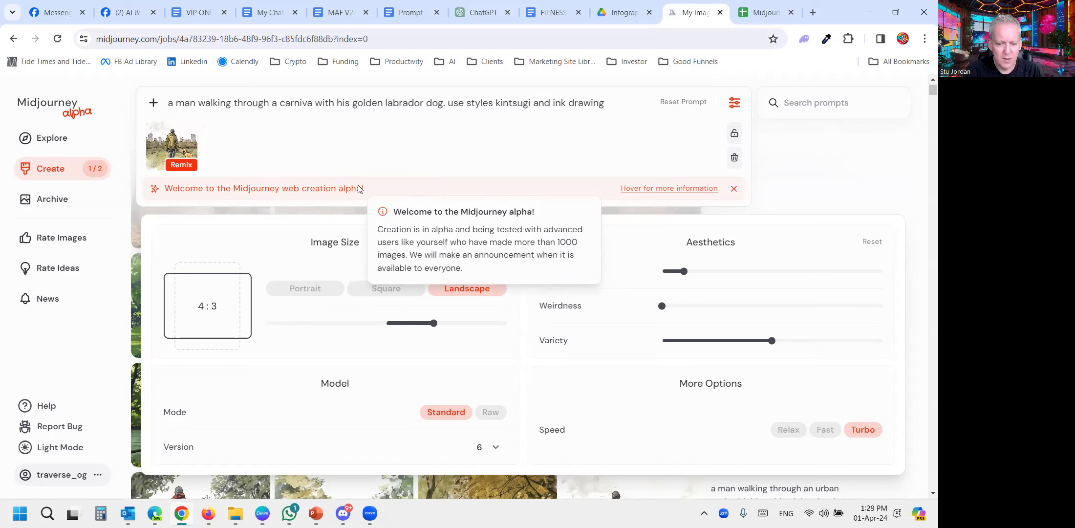
pyautogui.write('l')
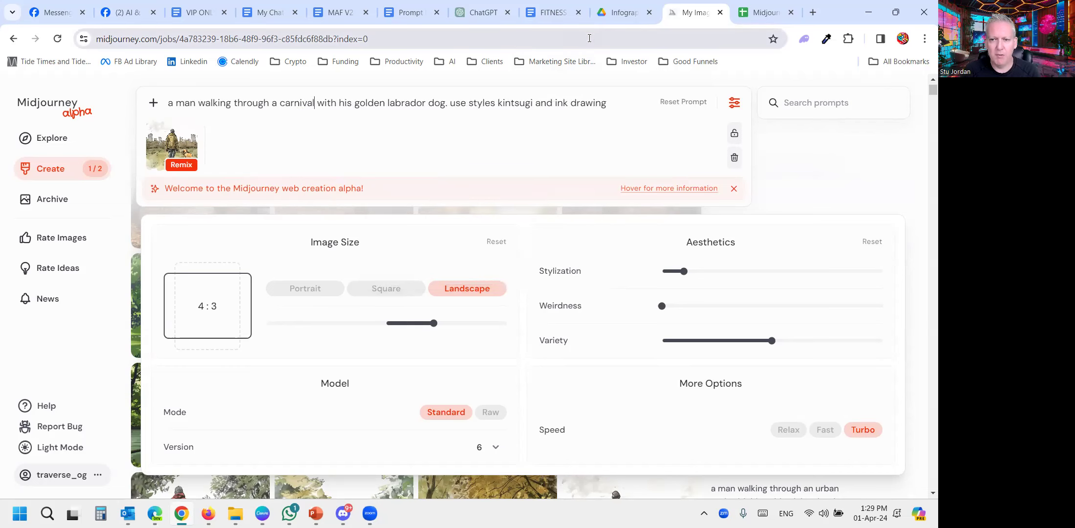
pyautogui.press('Return')
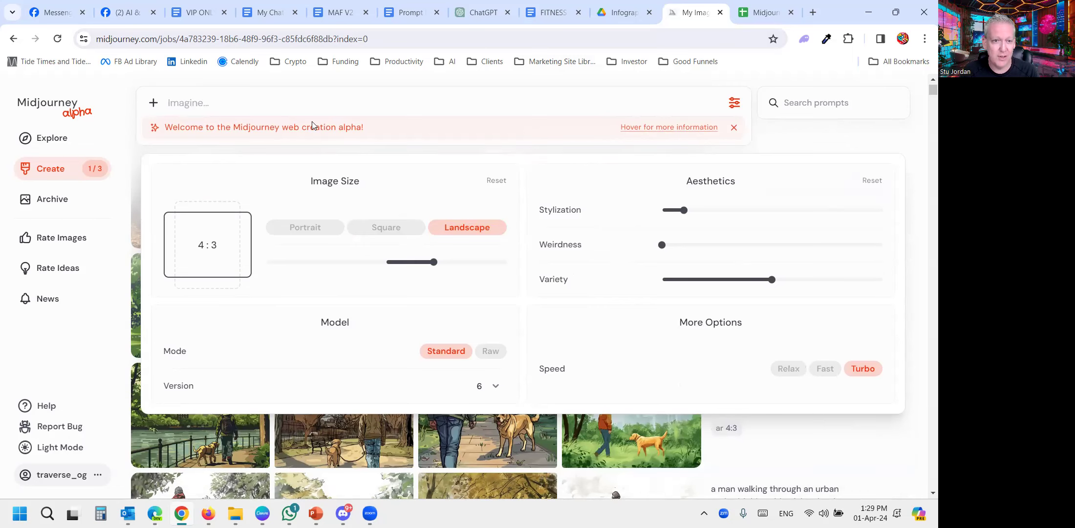
pyautogui.click(734, 103)
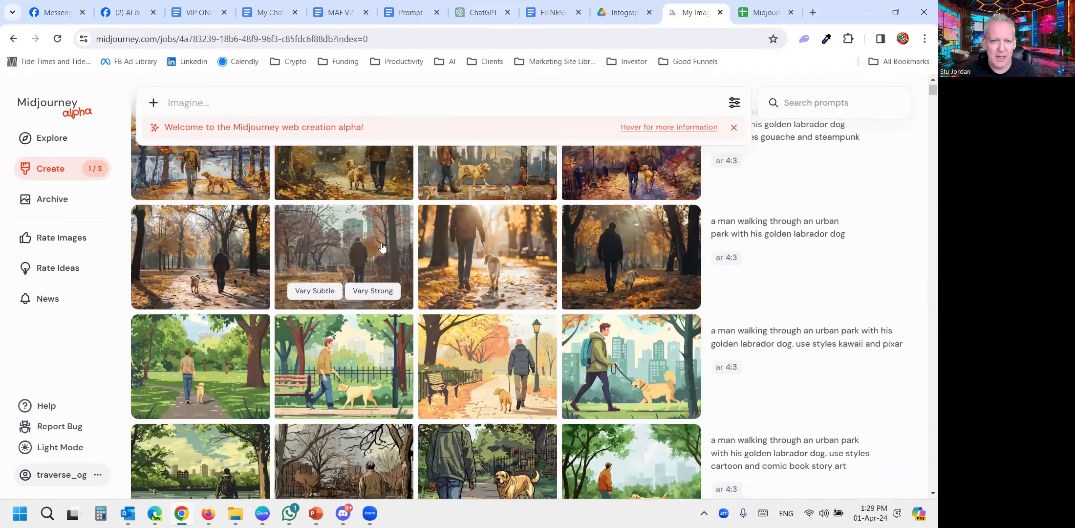
# - View the Creative upscale of the kintsugi and ink drawing image enlarged and return to the image list
pyautogui.scroll(-1, 381, 276)
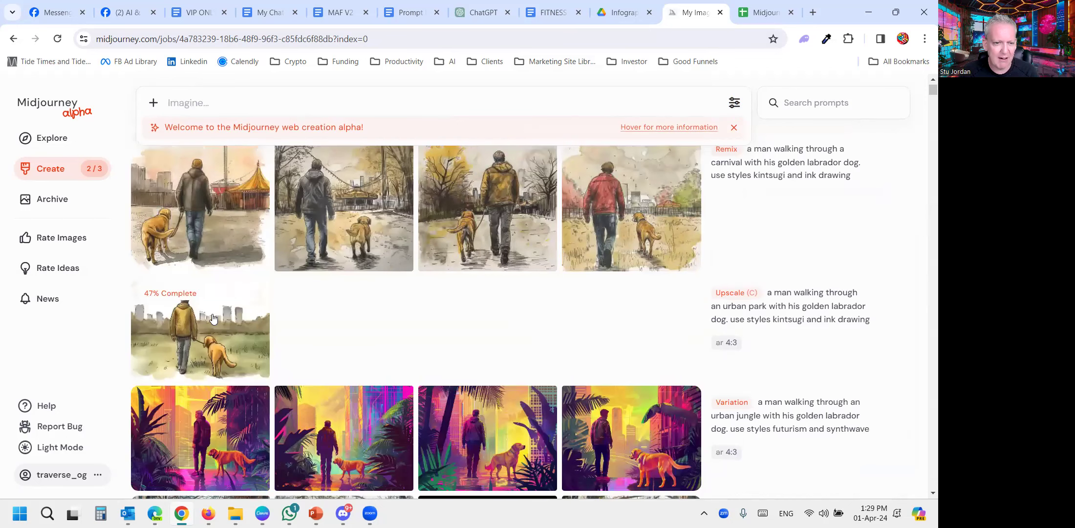
pyautogui.click(191, 334)
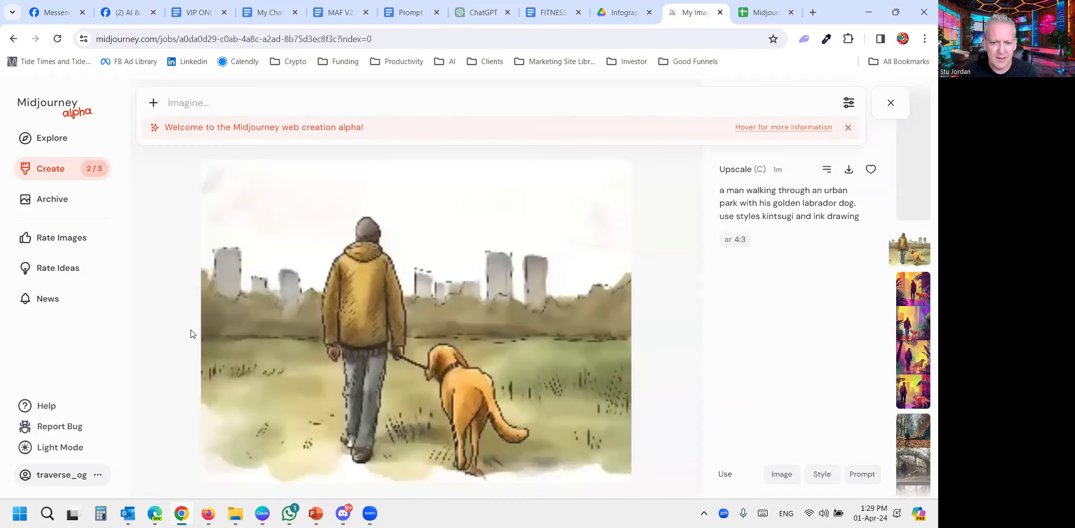
pyautogui.moveTo(757, 175)
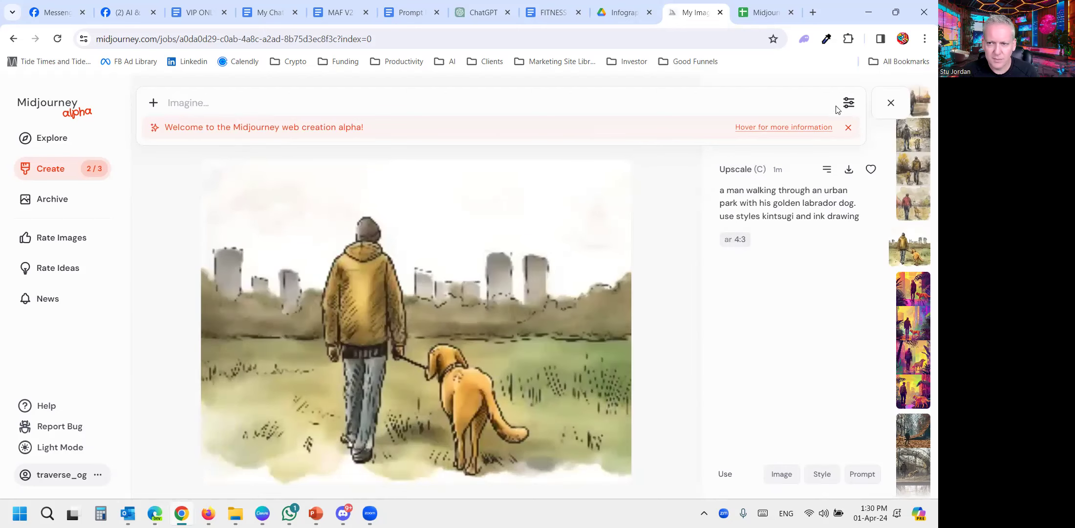
pyautogui.click(891, 104)
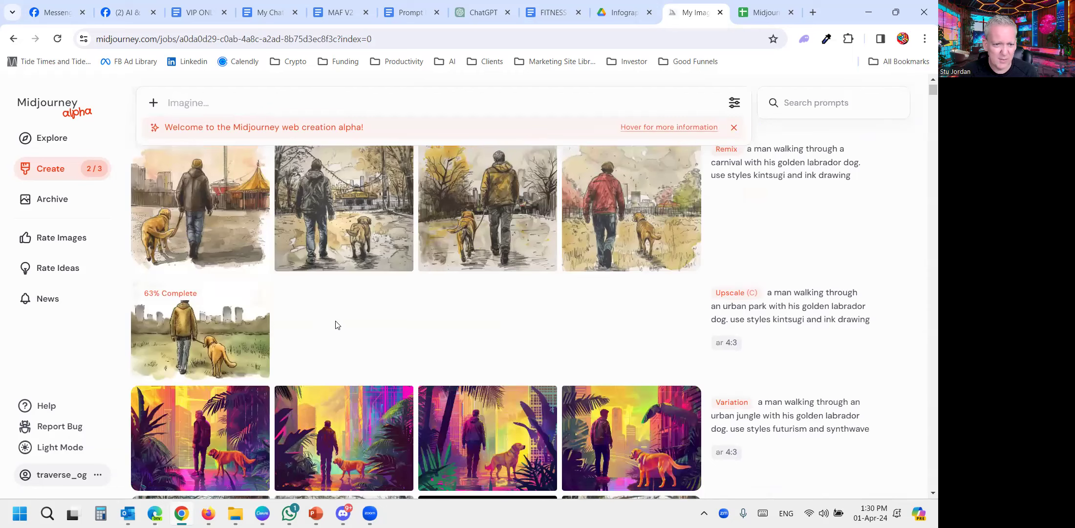
# - Compare the four carnival remix images one by one at enlarged size and return to the image list
pyautogui.scroll(1, 335, 325)
pyautogui.moveTo(205, 246)
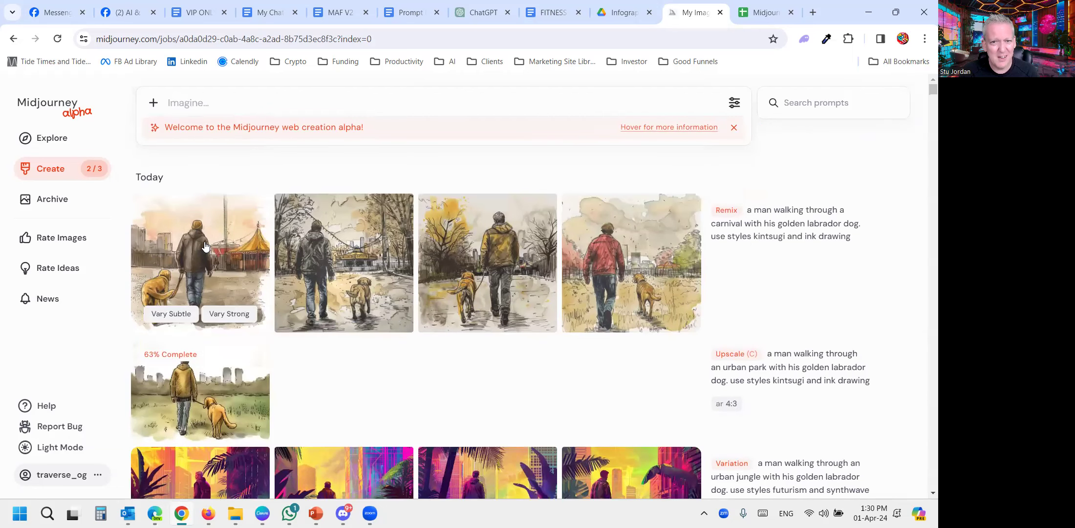
pyautogui.click(205, 247)
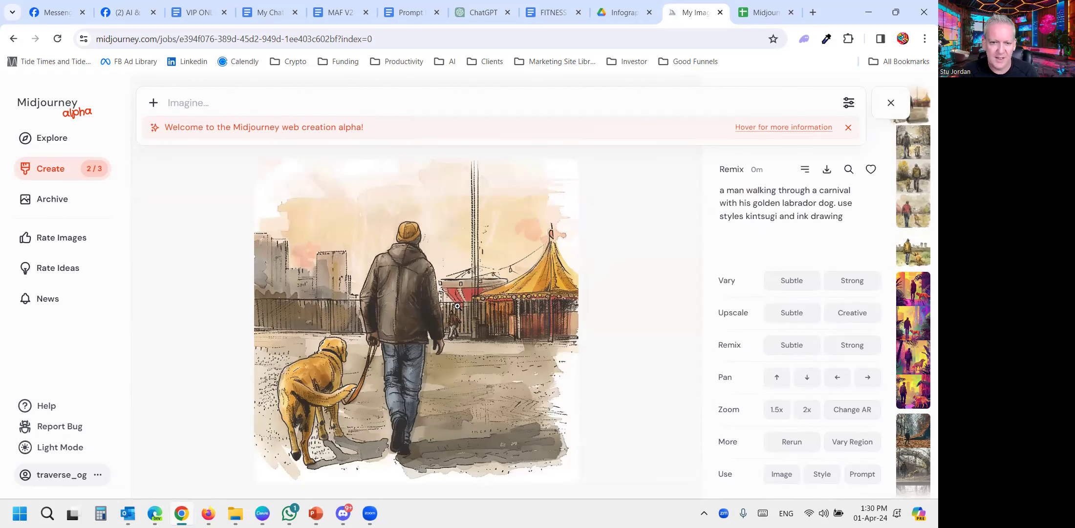
pyautogui.press('Right')
pyautogui.press('Right')
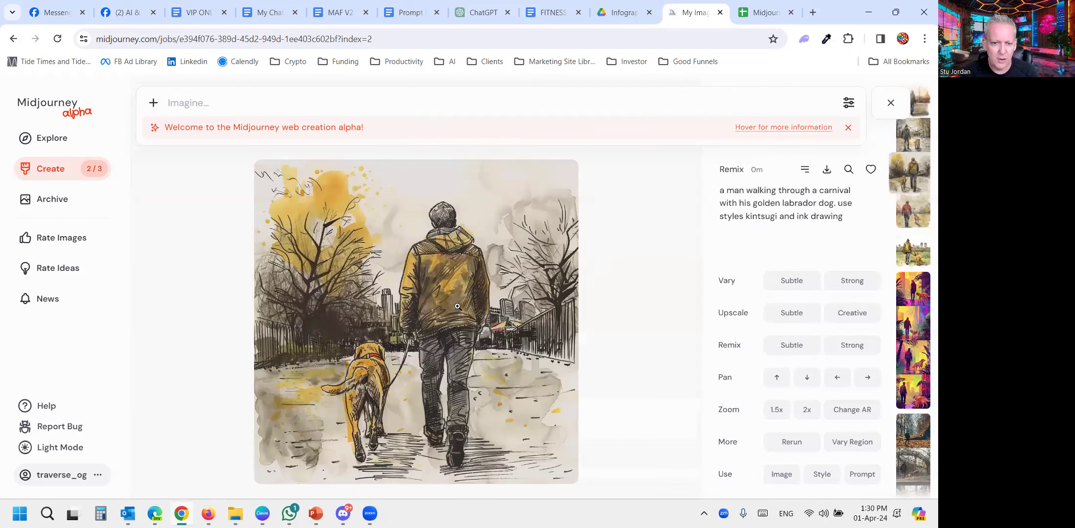
pyautogui.press('Right')
pyautogui.press('Left')
pyautogui.press('Left')
pyautogui.press('Left')
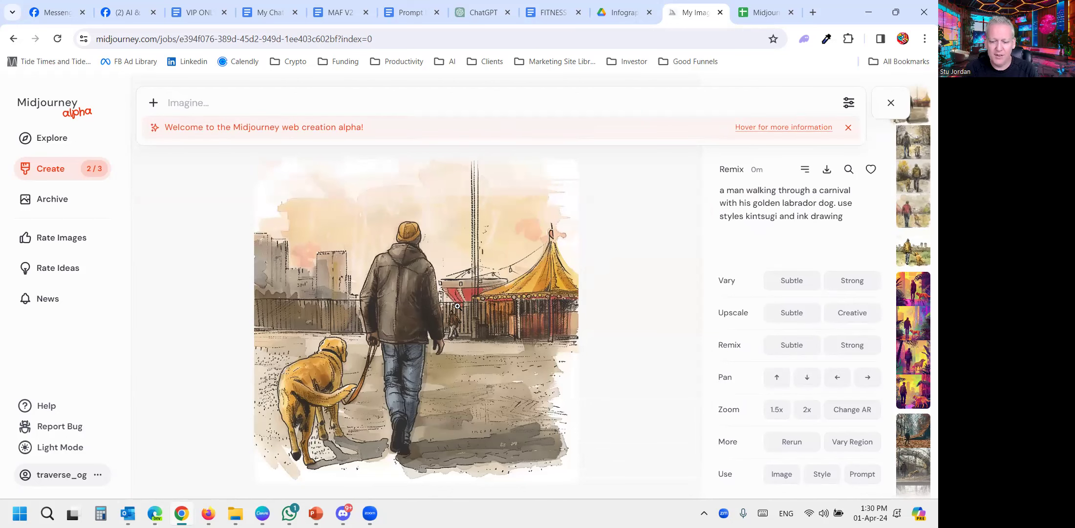
pyautogui.press('Right')
pyautogui.press('Right')
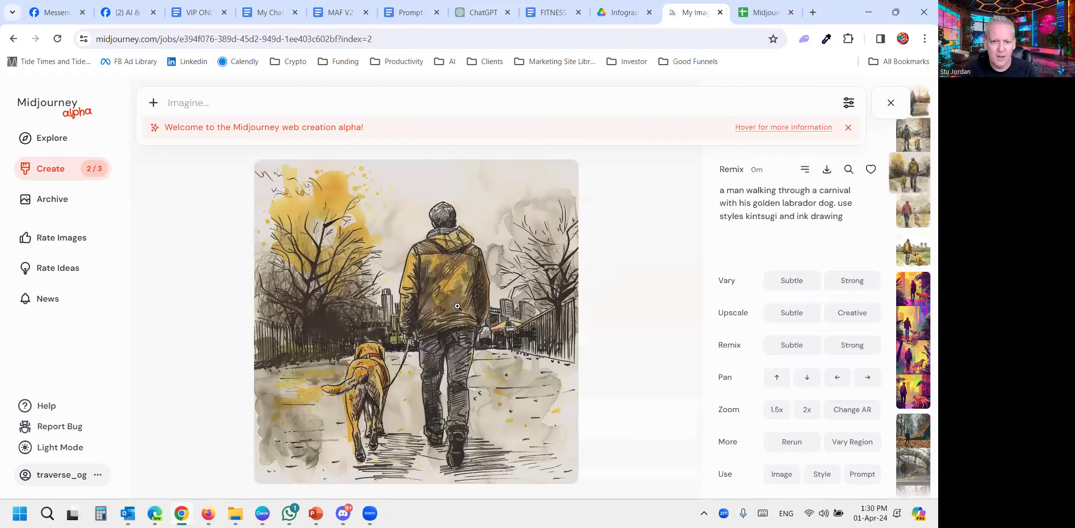
pyautogui.press('Right')
pyautogui.press('Left')
pyautogui.press('Left')
pyautogui.press('Left')
pyautogui.press('Left')
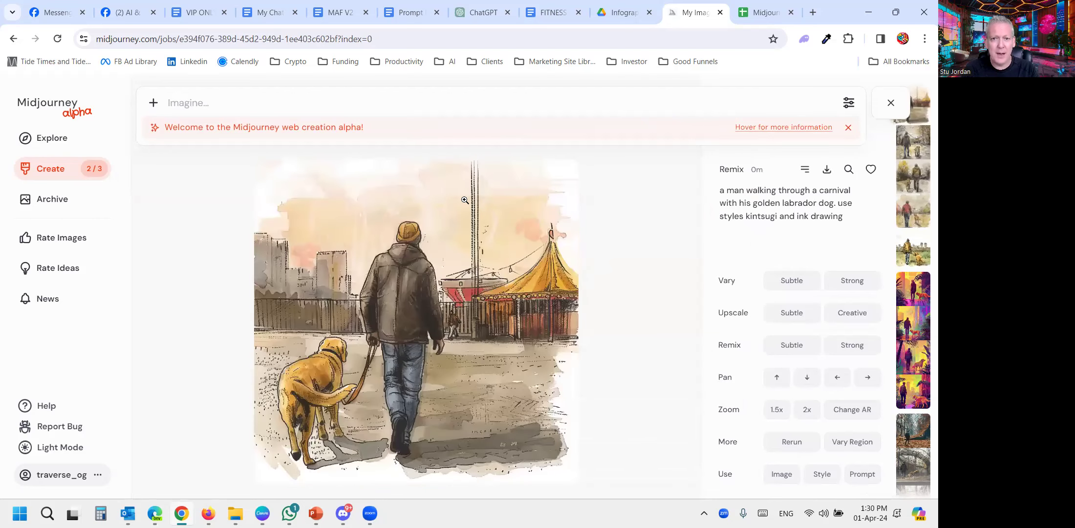
pyautogui.moveTo(678, 125)
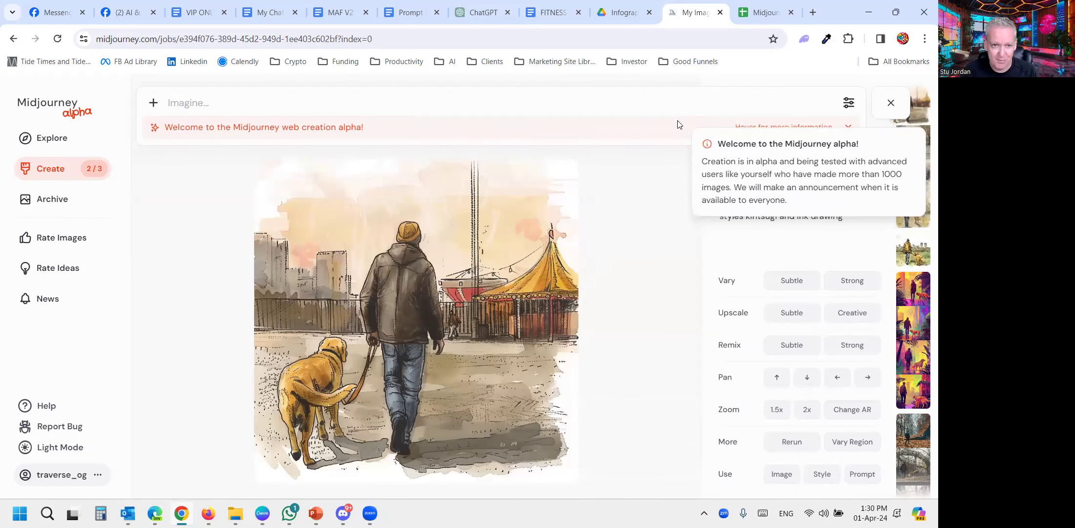
pyautogui.click(891, 103)
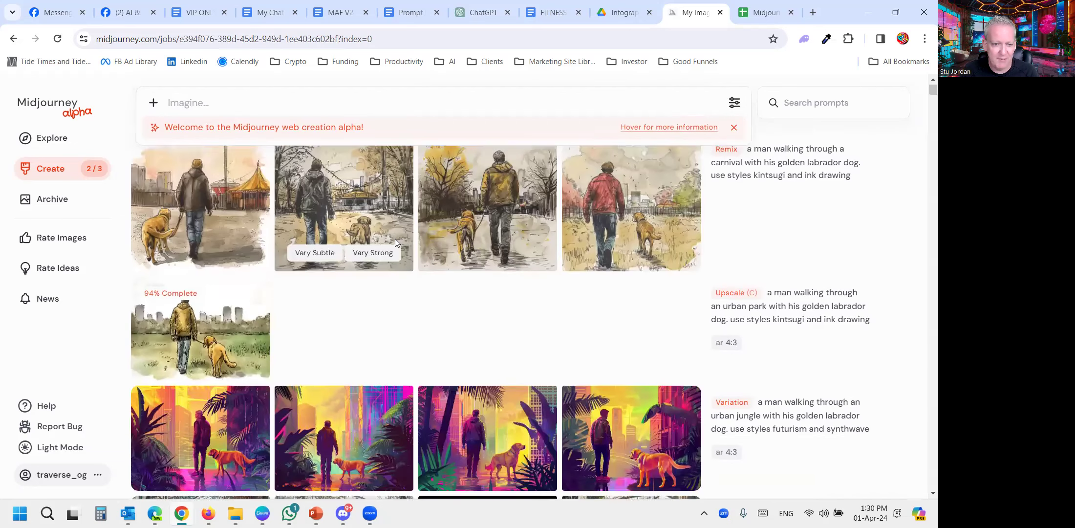
# - View the unstyled urban park images one by one, enlarge the fourth to full size, and return to the image list
pyautogui.scroll(-4, 395, 238)
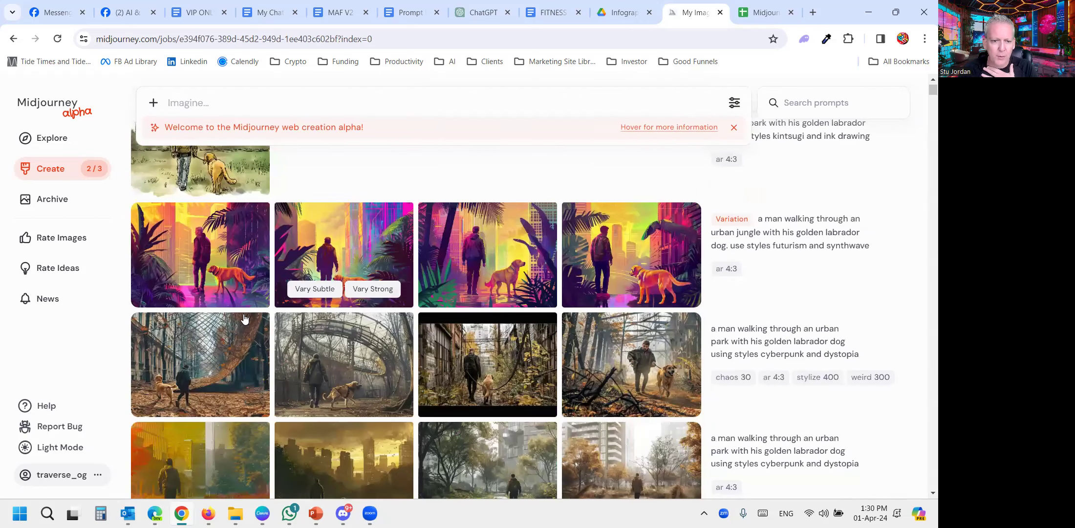
pyautogui.scroll(-3, 203, 282)
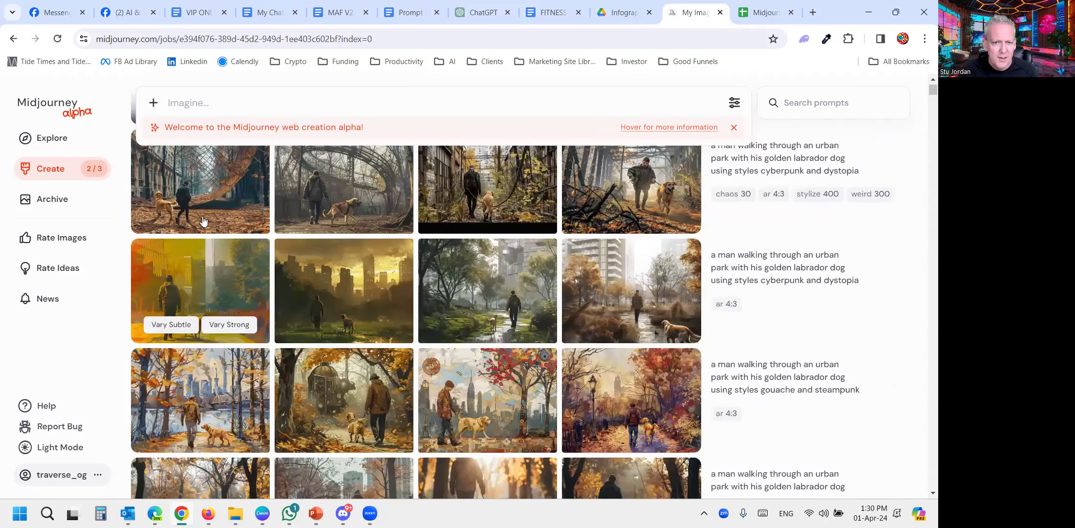
pyautogui.scroll(-3, 203, 220)
pyautogui.click(192, 321)
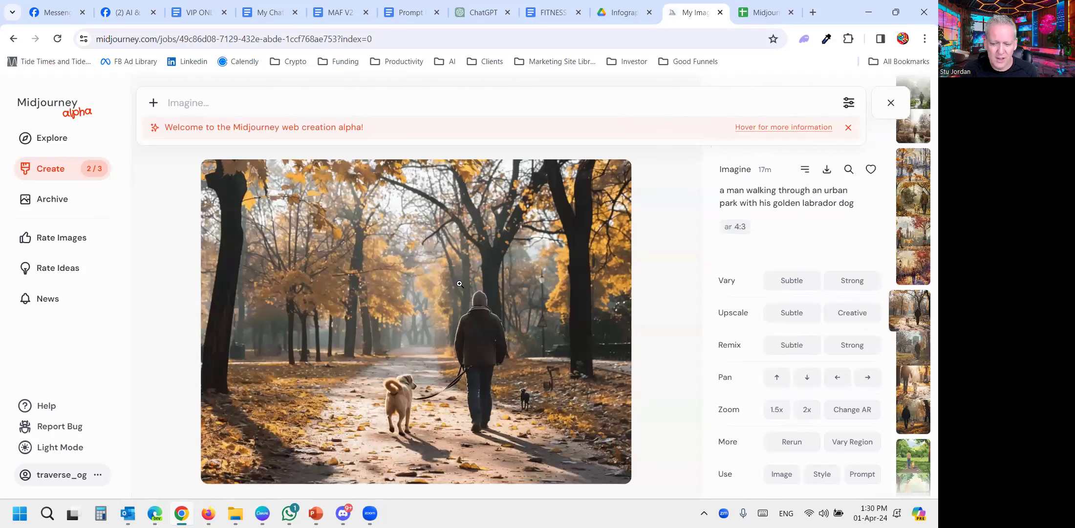
pyautogui.press('Right')
pyautogui.press('Right')
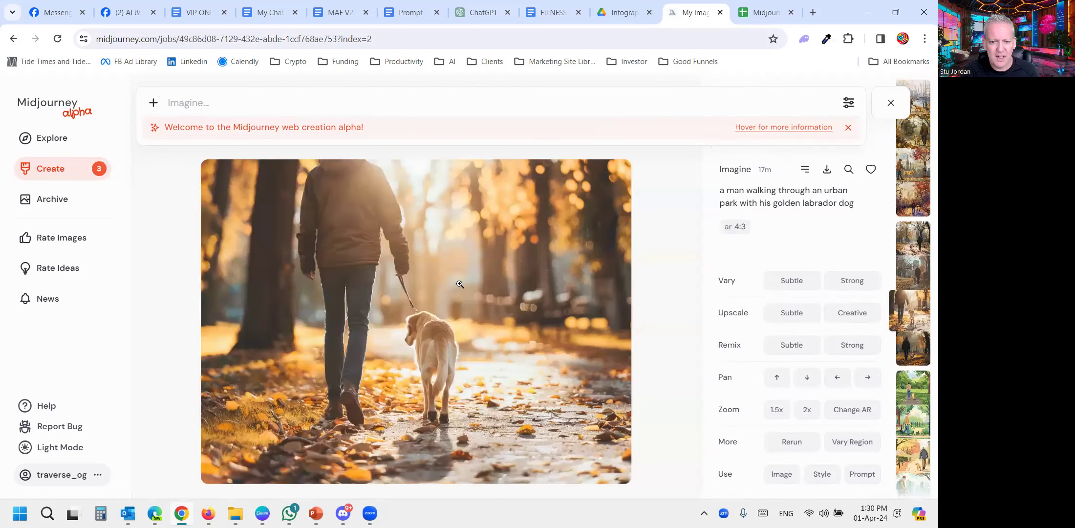
pyautogui.press('Left')
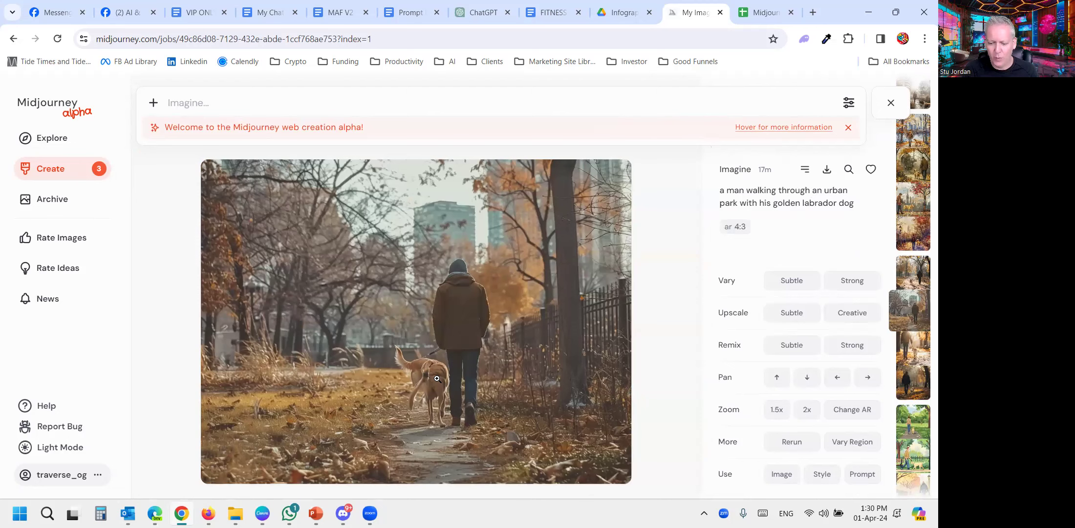
pyautogui.press('Right')
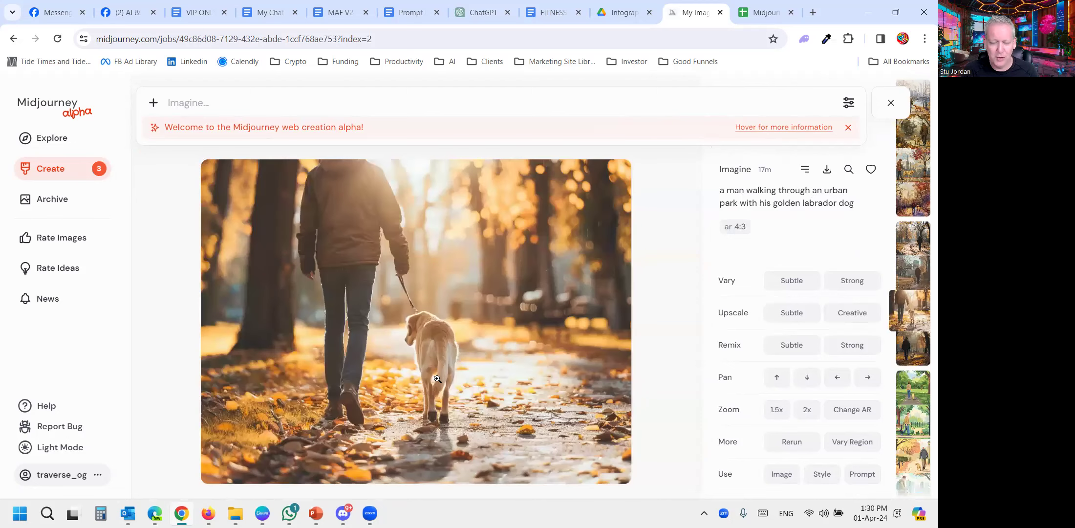
pyautogui.press('Right')
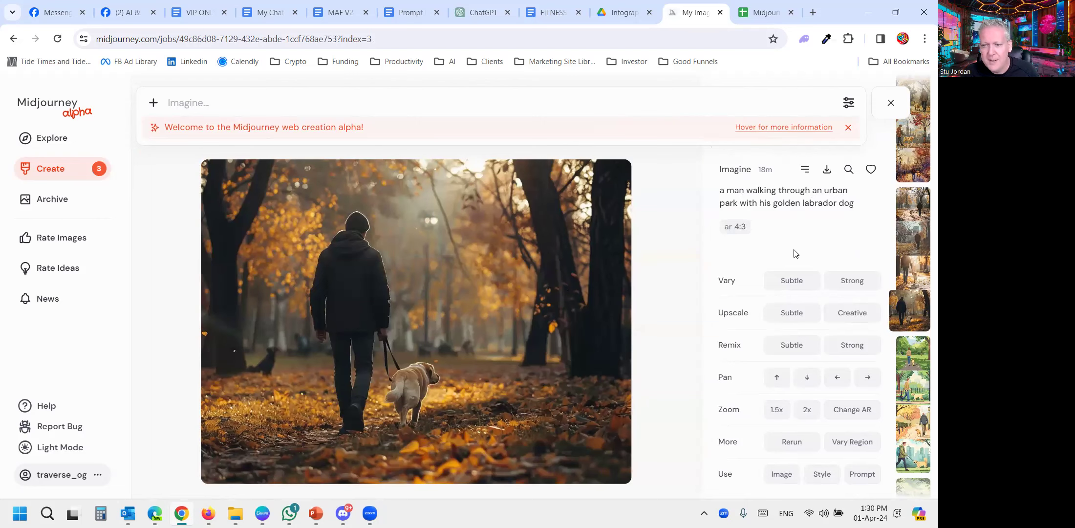
pyautogui.click(465, 283)
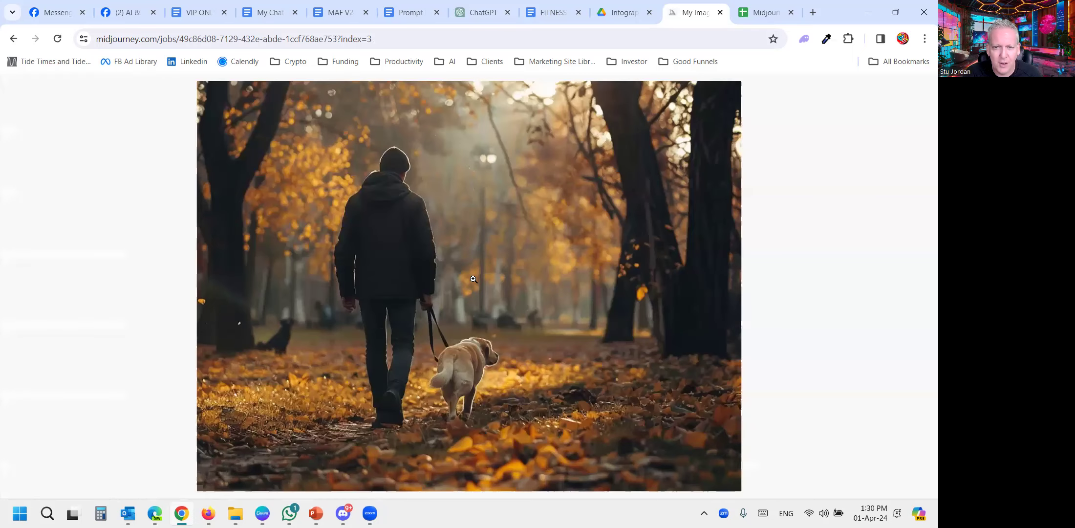
pyautogui.click(473, 279)
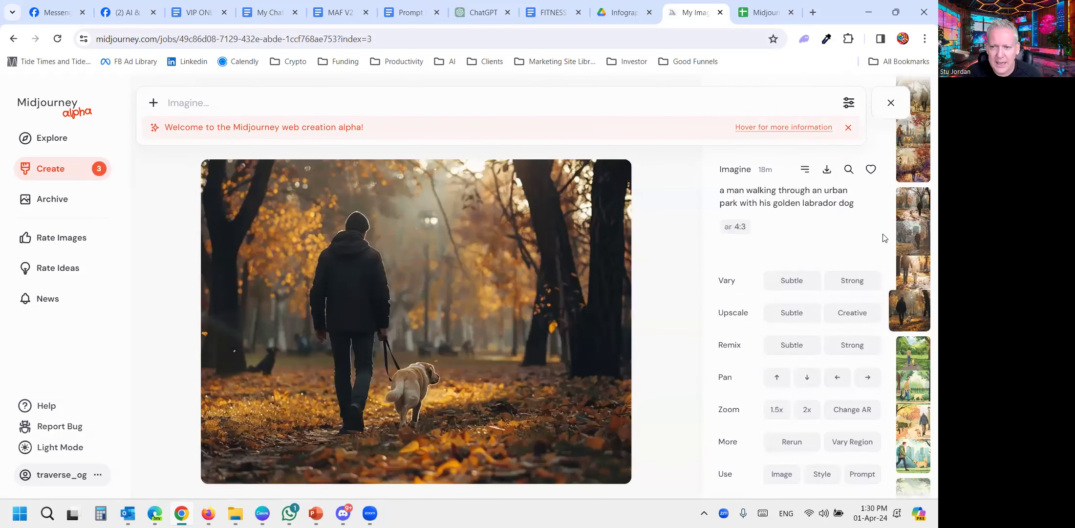
pyautogui.click(891, 104)
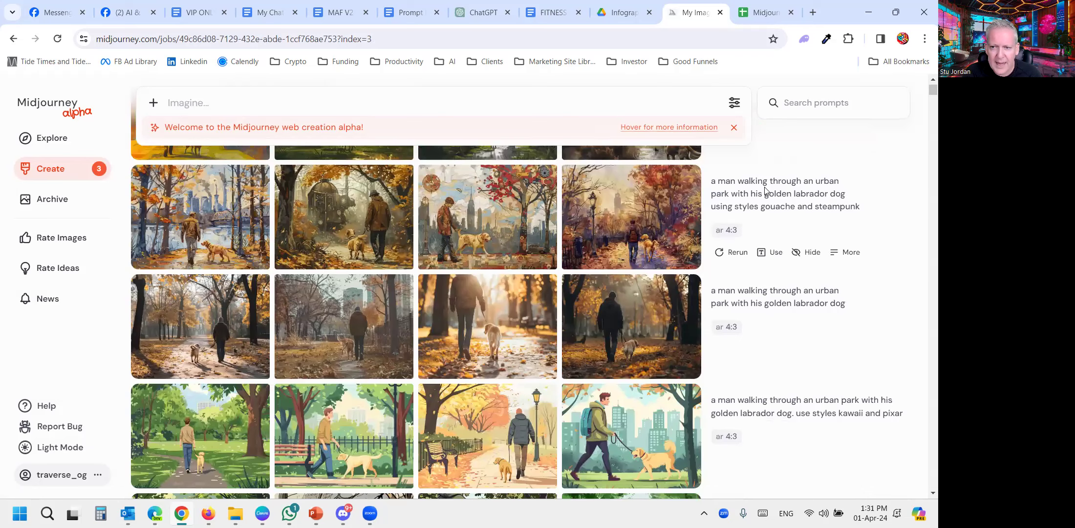
# - Show the kawaii and pixar and the cartoon and comic book image rows with the page zoom at 110%
pyautogui.scroll(-3, 569, 312)
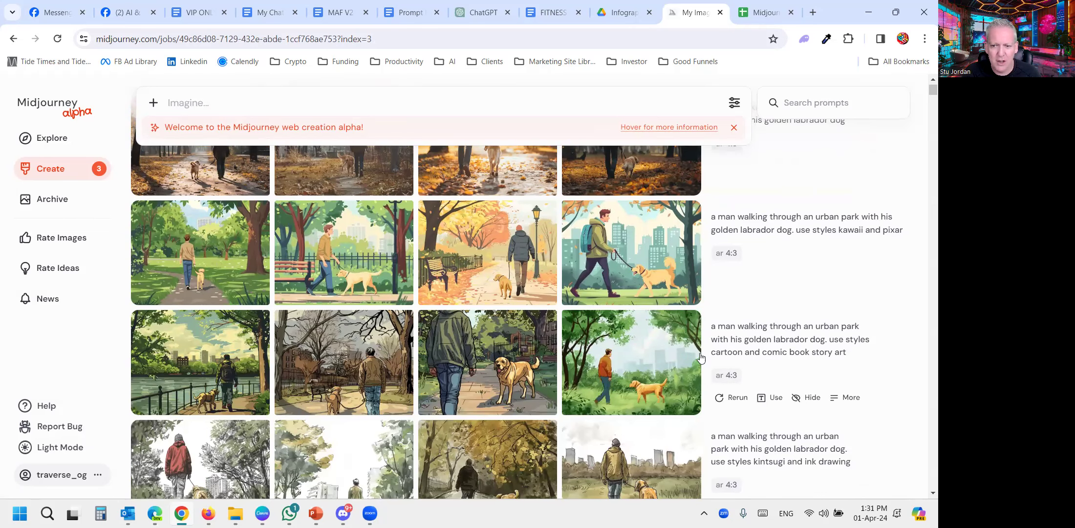
pyautogui.hotkey('ctrl', '+')
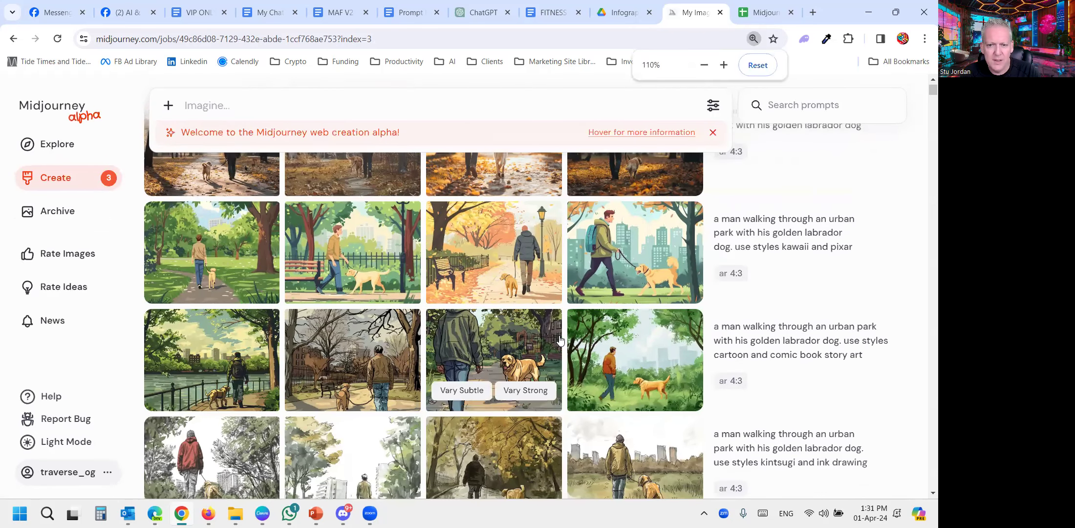
# - Reuse the cartoon and comic book story art prompt, replacing "an urban park" with "a busy market"
pyautogui.hotkey('ctrl', '+')
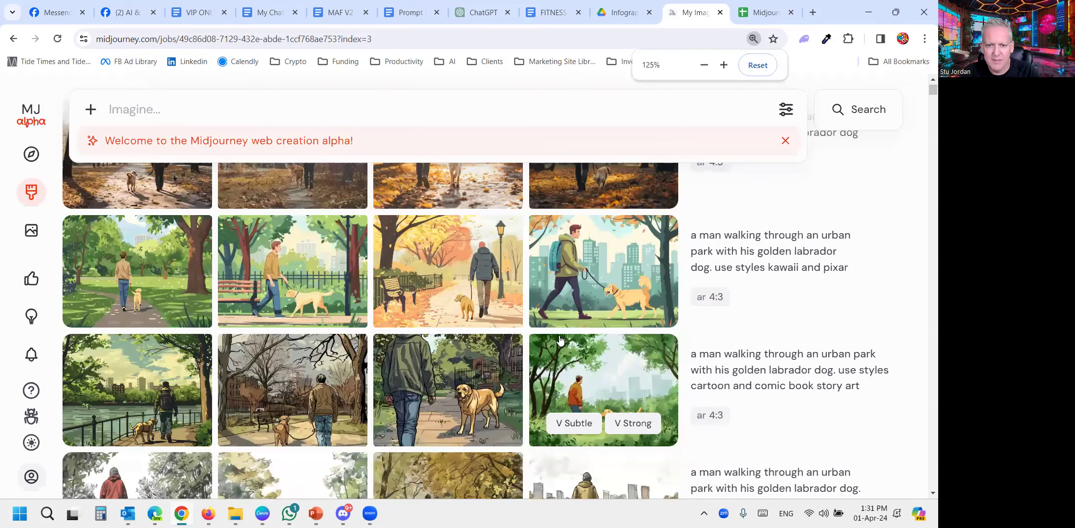
pyautogui.scroll(-1, 633, 337)
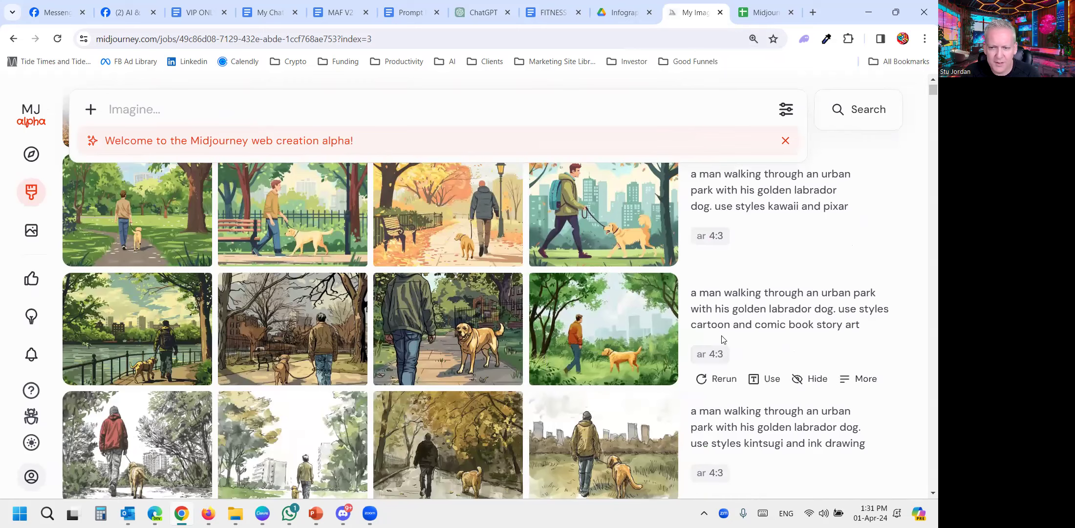
pyautogui.click(768, 380)
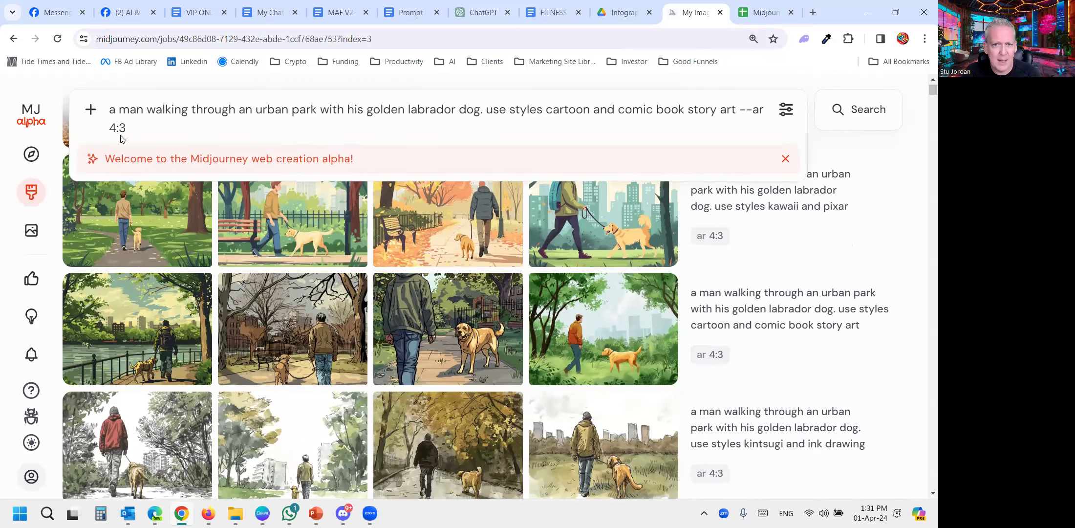
pyautogui.moveTo(320, 111); pyautogui.dragTo(248, 109)
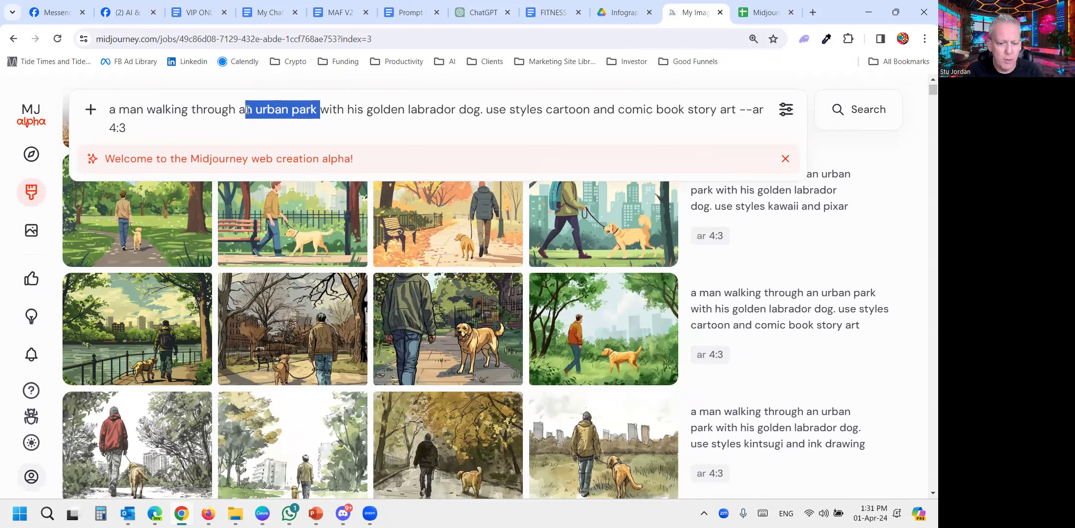
pyautogui.write('busy market')
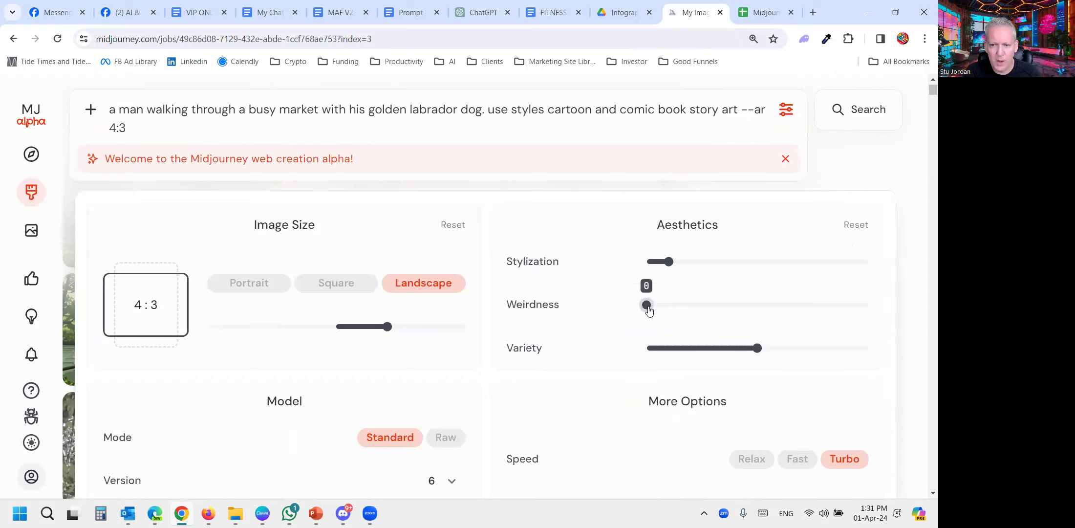
# - Set weirdness to 1200, variety to 30 and stylization to 400, and generate the busy market images
pyautogui.moveTo(646, 305); pyautogui.dragTo(735, 313)
pyautogui.moveTo(757, 347); pyautogui.dragTo(713, 348)
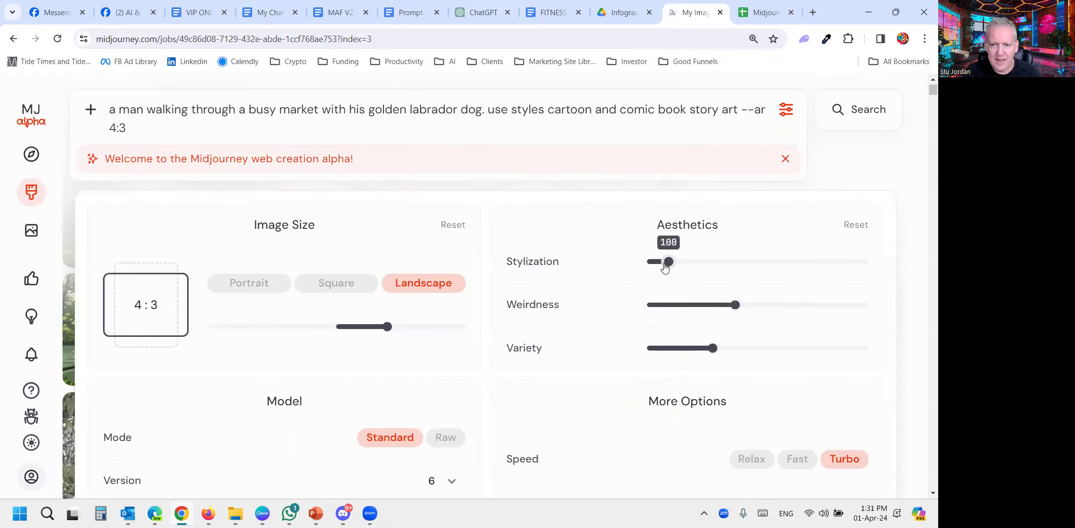
pyautogui.moveTo(668, 262); pyautogui.dragTo(735, 261)
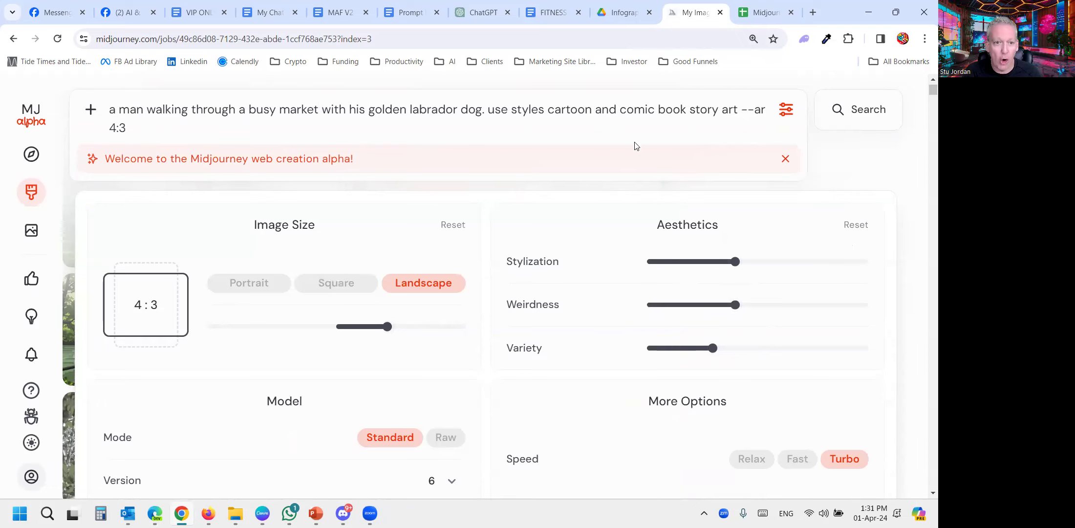
pyautogui.press('Return')
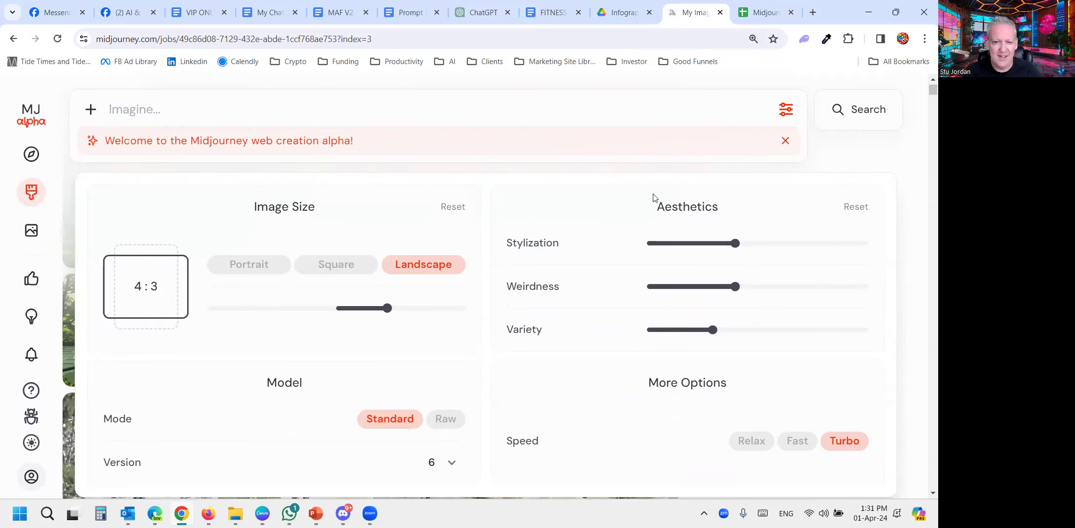
pyautogui.click(782, 115)
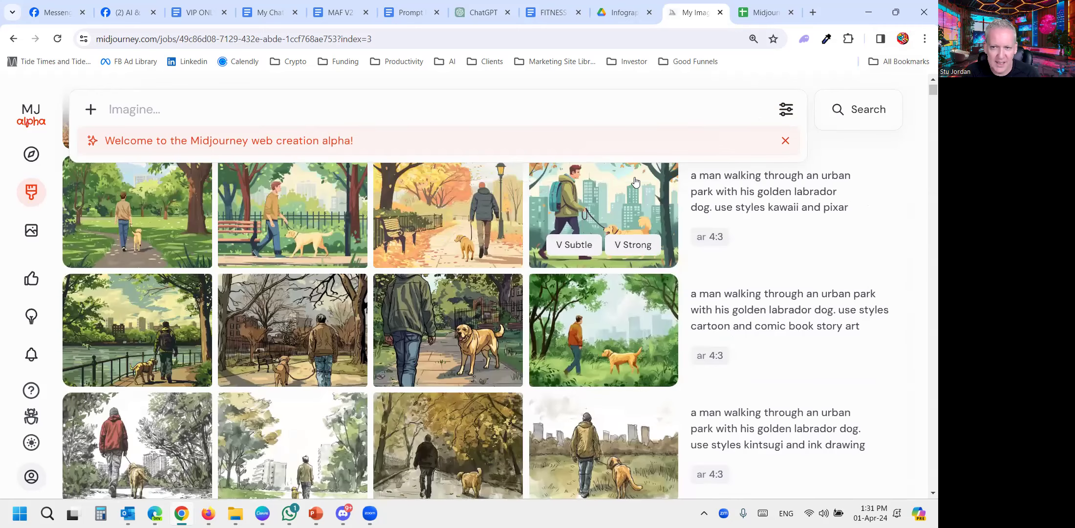
# - View the four busy market images one by one, enlarge the third to full size, and return to the image list
pyautogui.moveTo(260, 142)
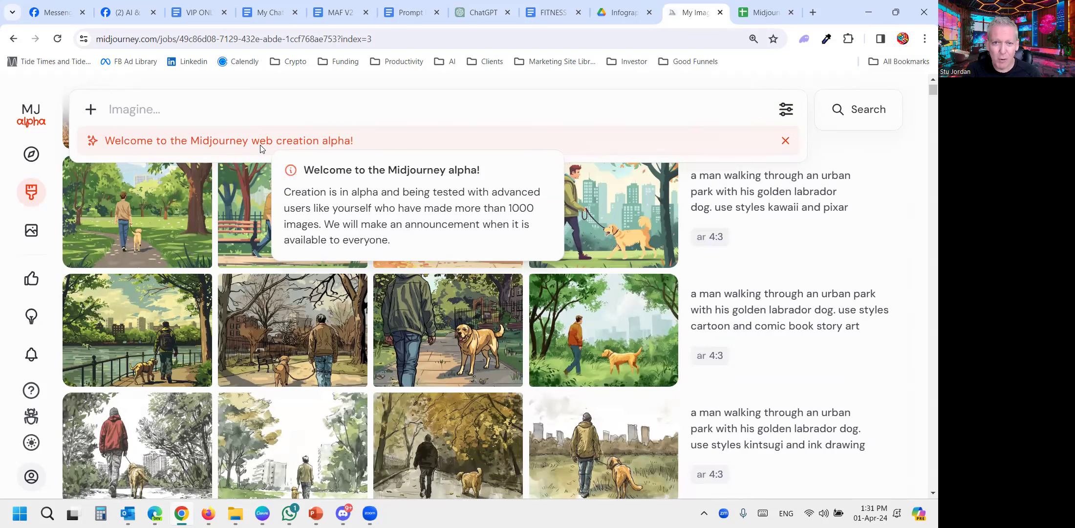
pyautogui.scroll(7, 401, 280)
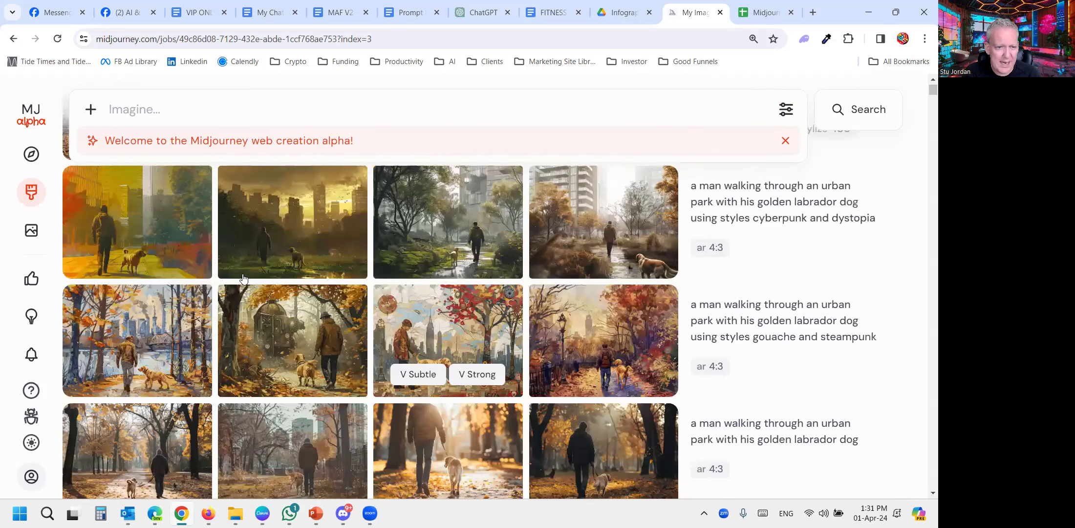
pyautogui.scroll(6, 159, 272)
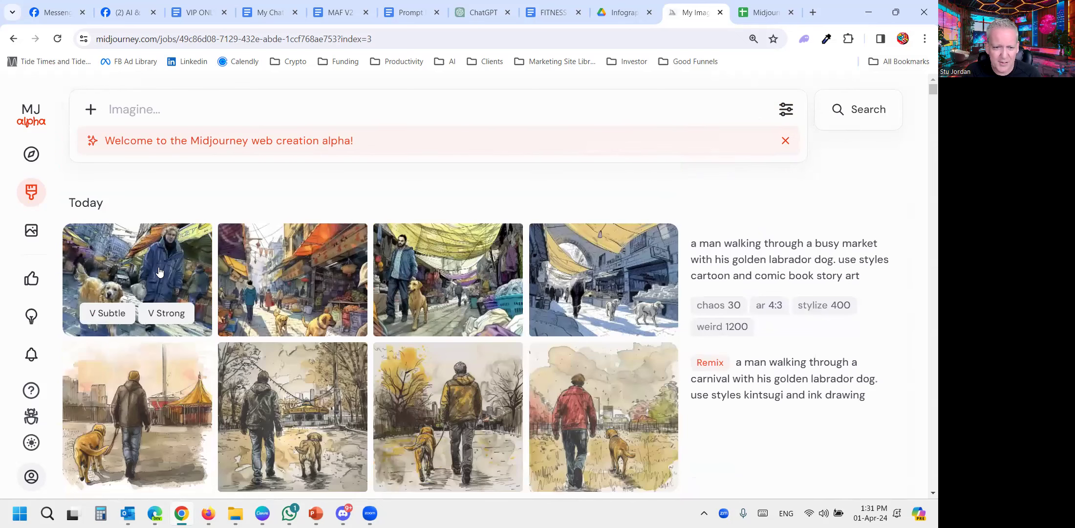
pyautogui.click(159, 272)
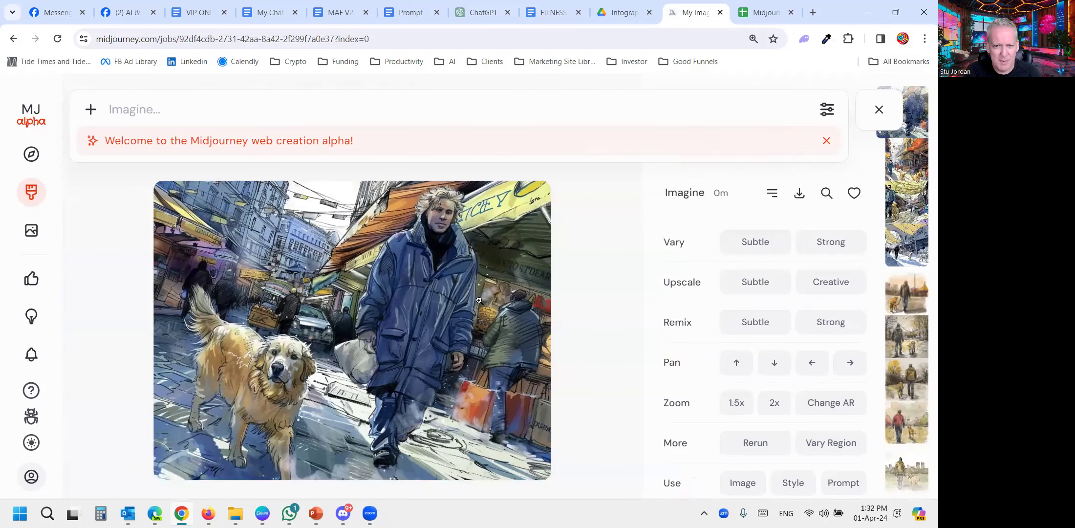
pyautogui.press('Right')
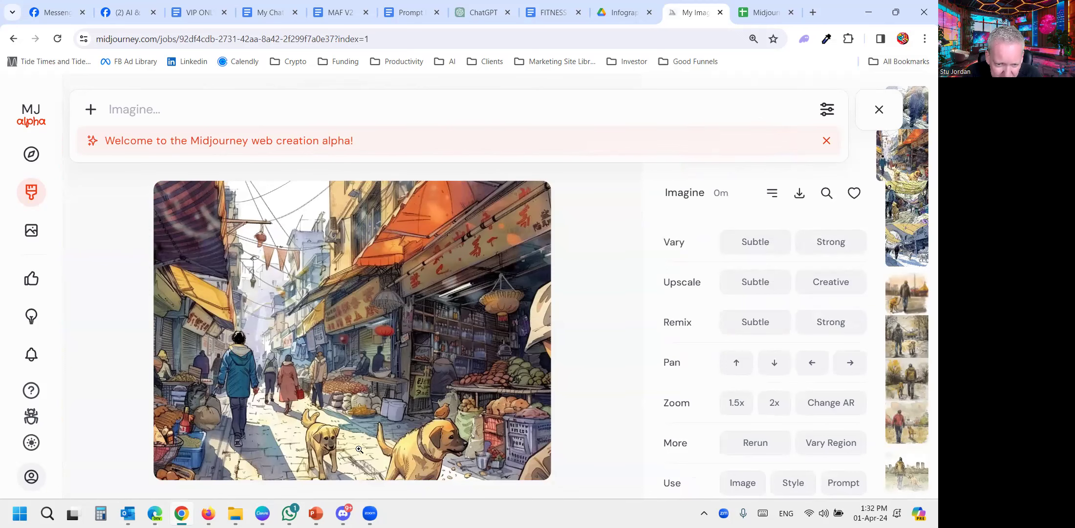
pyautogui.press('Right')
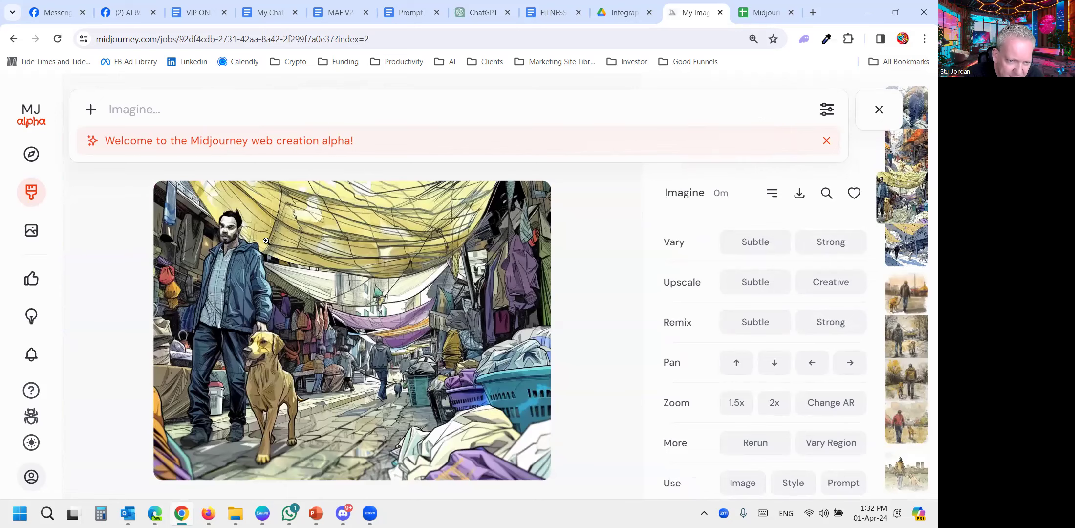
pyautogui.click(222, 231)
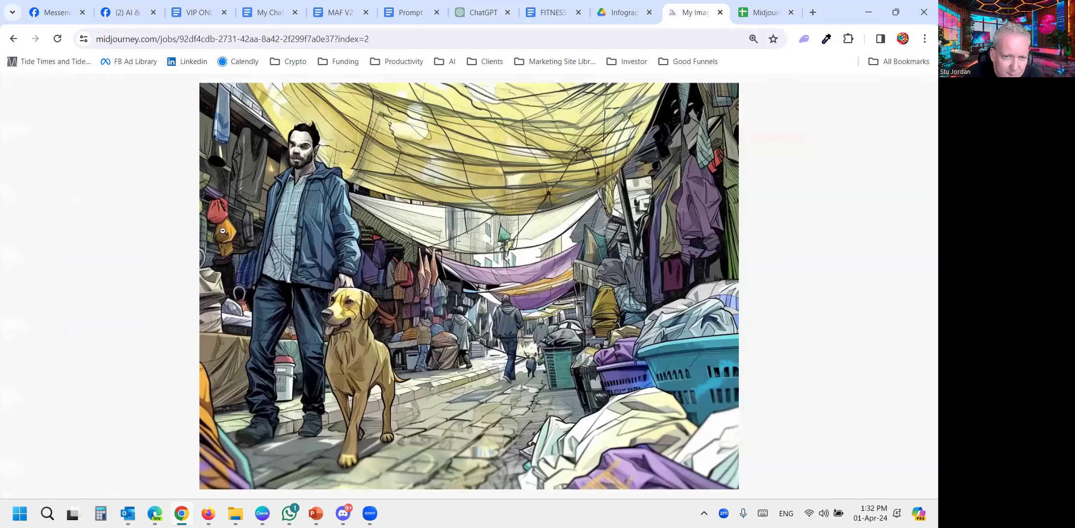
pyautogui.click(484, 276)
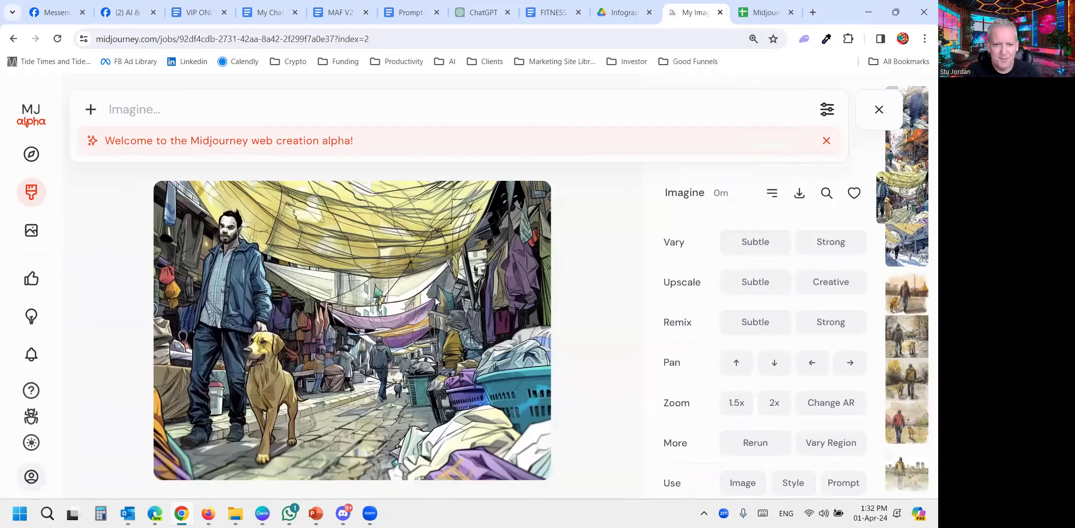
pyautogui.press('Right')
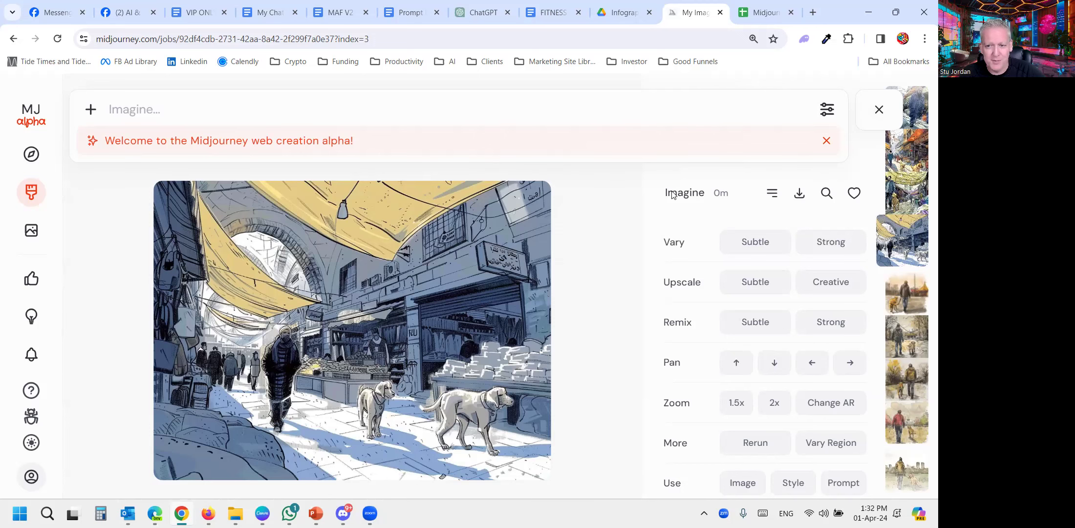
pyautogui.click(879, 110)
# - Set the page zoom to 110% and open the Rate Images page to view its image comparison
pyautogui.scroll(-1, 447, 291)
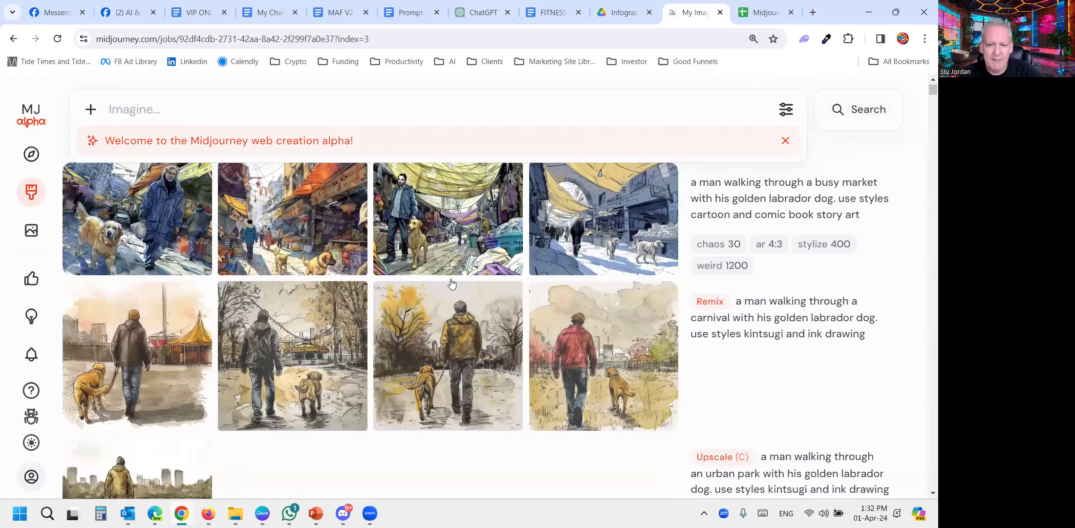
pyautogui.scroll(-5, 451, 283)
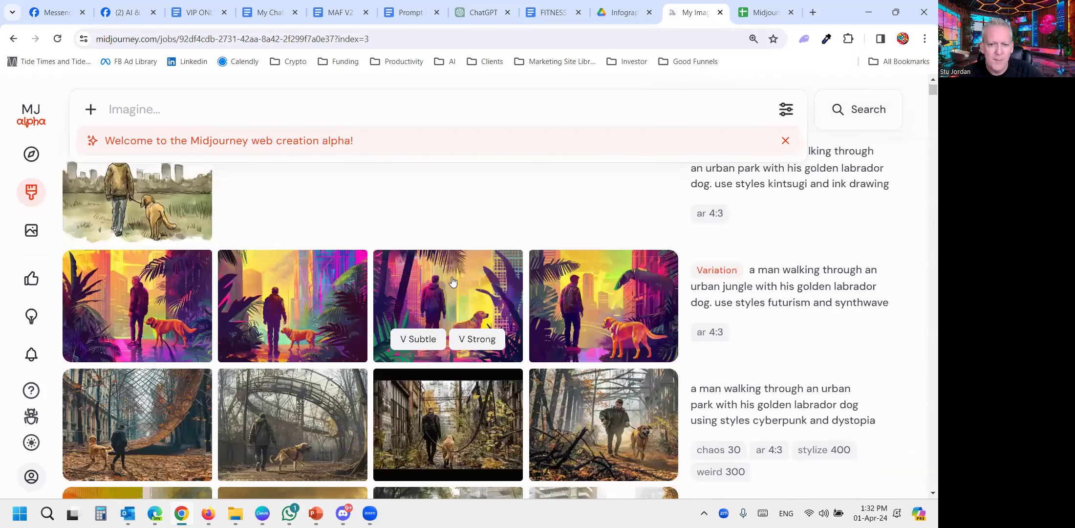
pyautogui.scroll(-8, 452, 279)
pyautogui.scroll(-3, 188, 275)
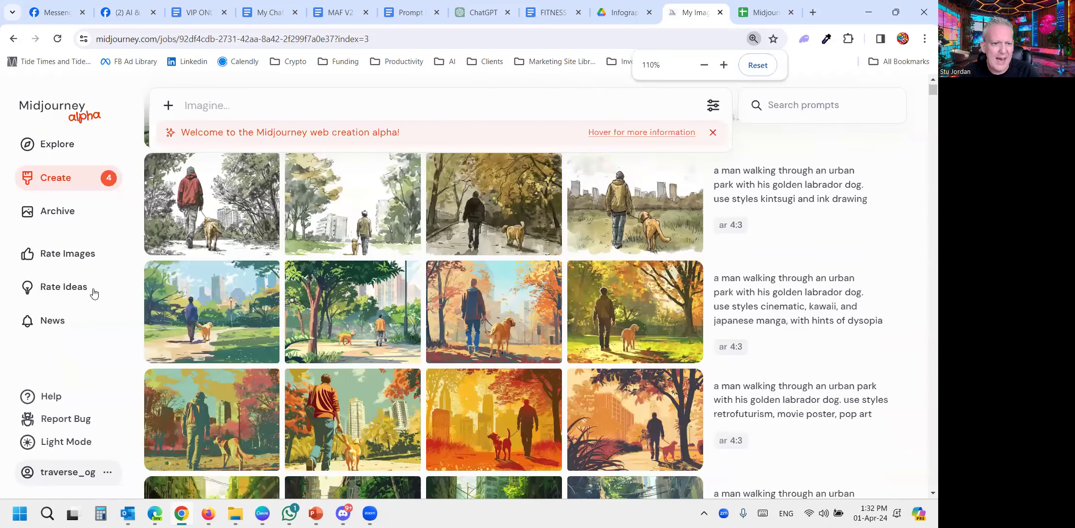
pyautogui.click(69, 258)
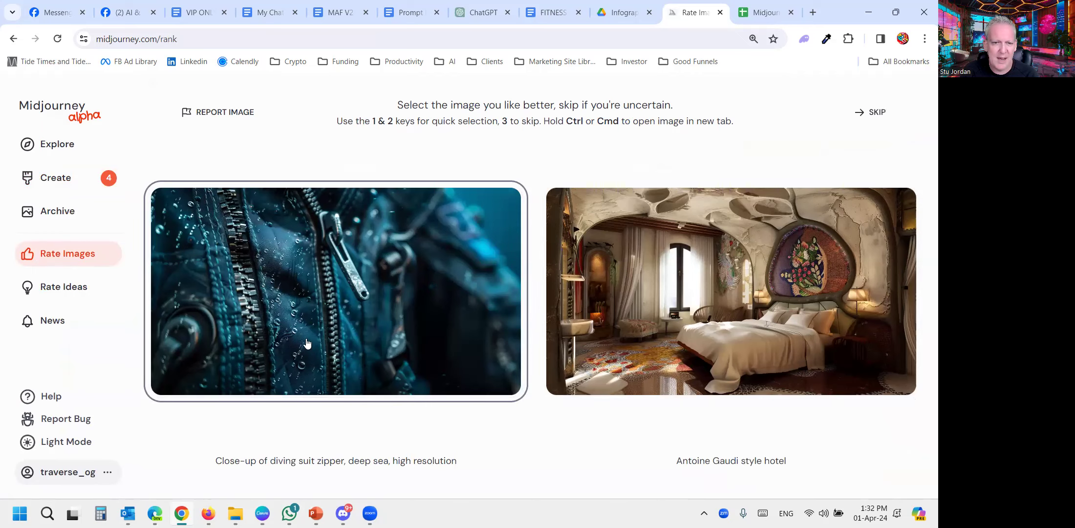
# - Submit the idea "it would be great if there was a GO button on the prompt interface." under Rate Ideas
pyautogui.click(58, 293)
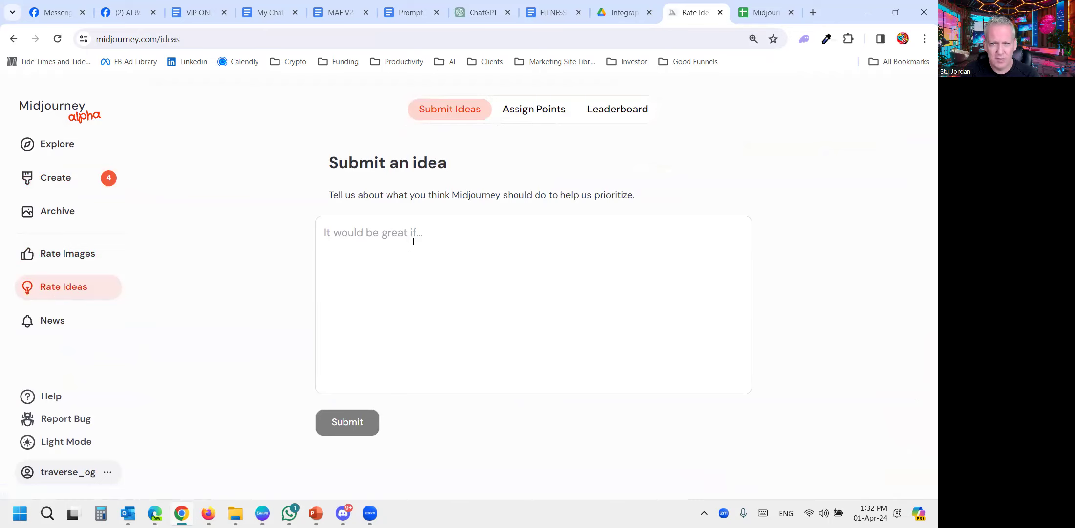
pyautogui.click(376, 231)
pyautogui.write('it')
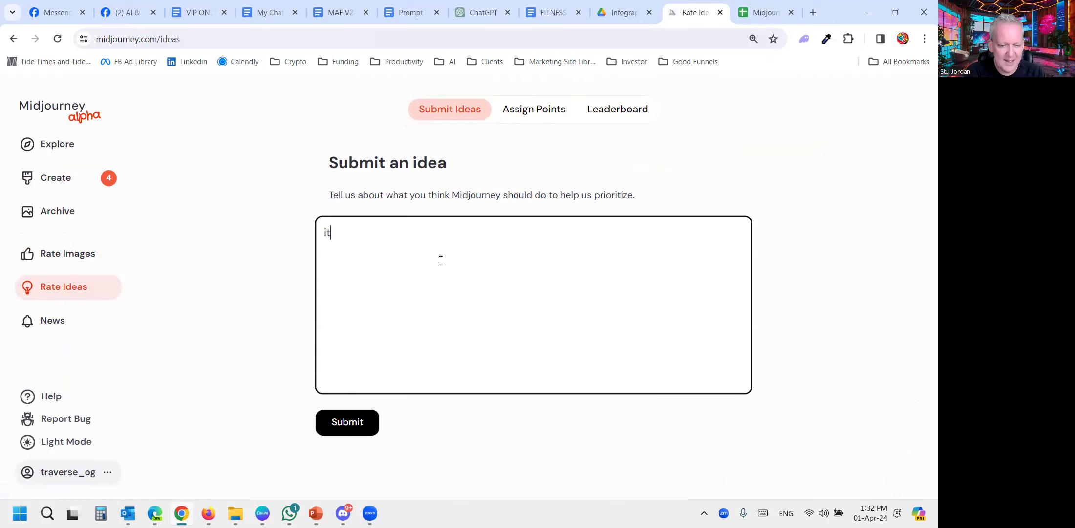
pyautogui.write(' would be great if th')
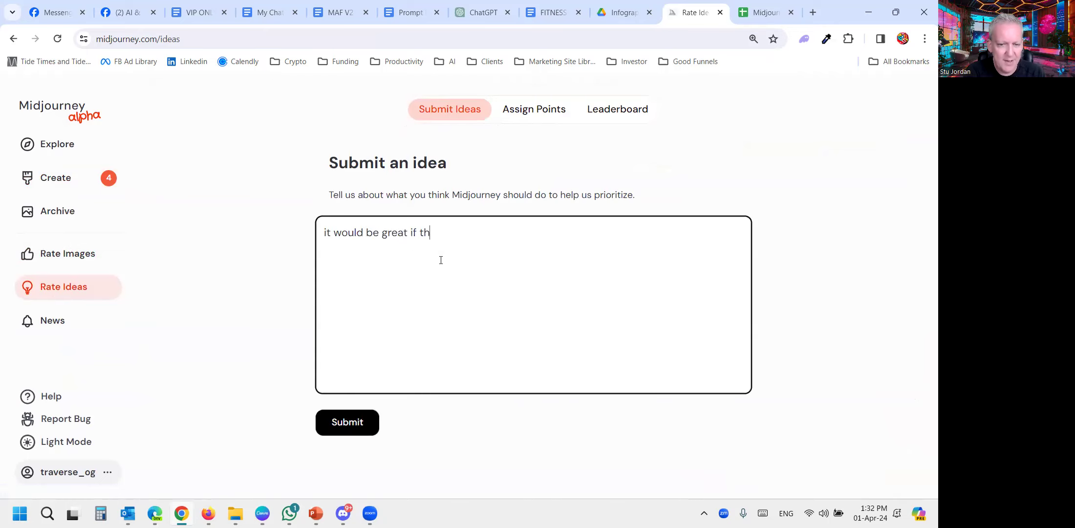
pyautogui.write('ere was a GO butto')
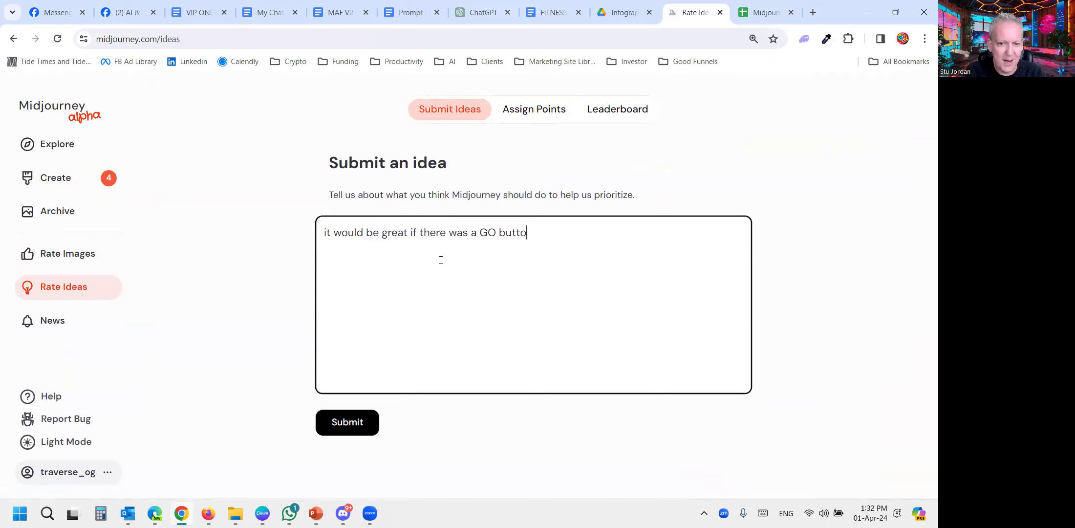
pyautogui.write('n on the prompt interface.')
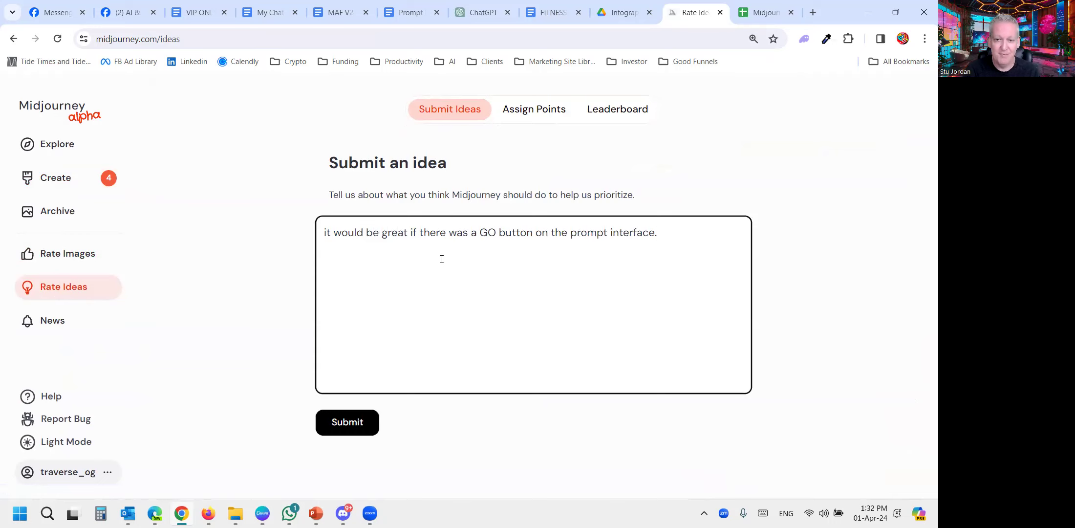
pyautogui.click(358, 419)
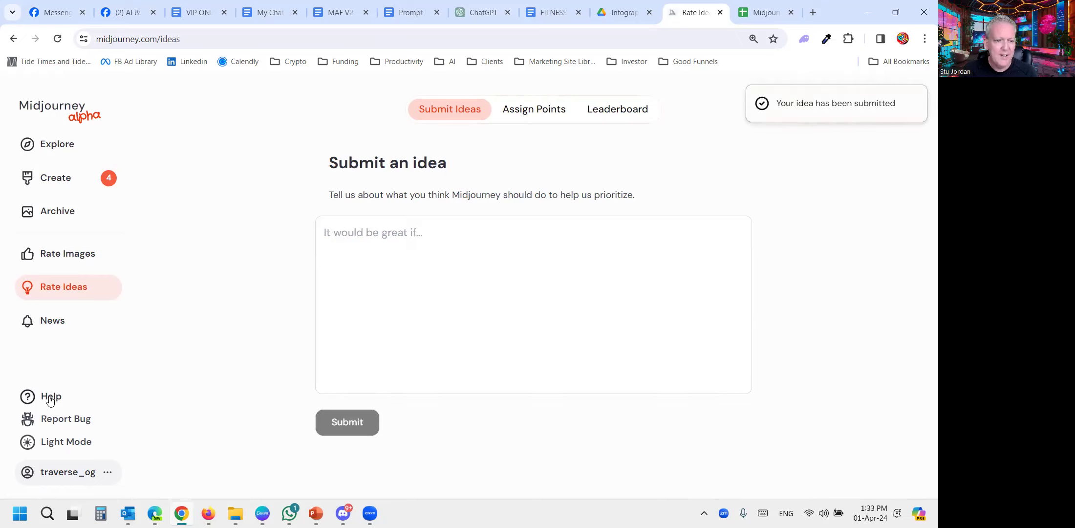
# - Look through the latest update entries on the News page
pyautogui.click(39, 324)
pyautogui.scroll(-2, 332, 270)
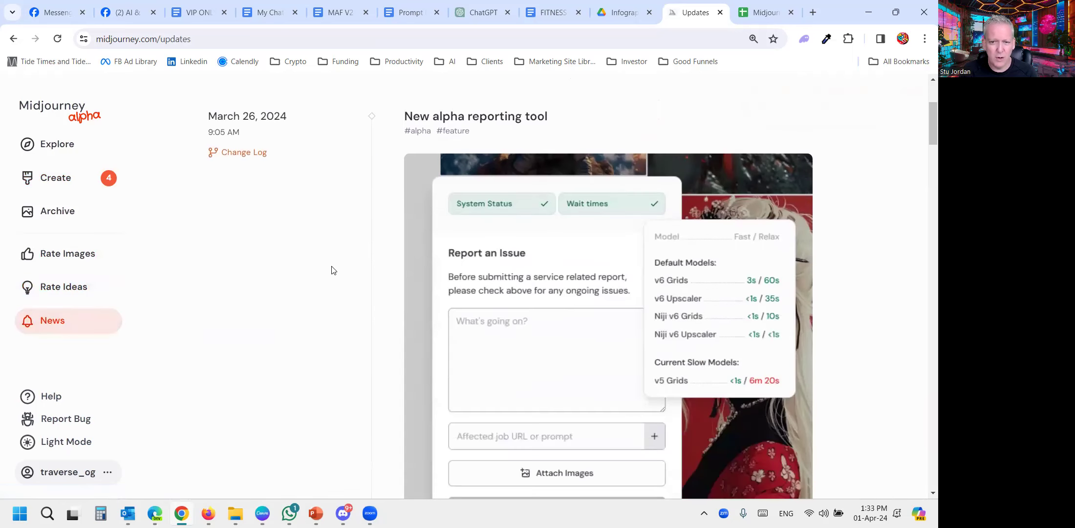
pyautogui.scroll(-8, 332, 270)
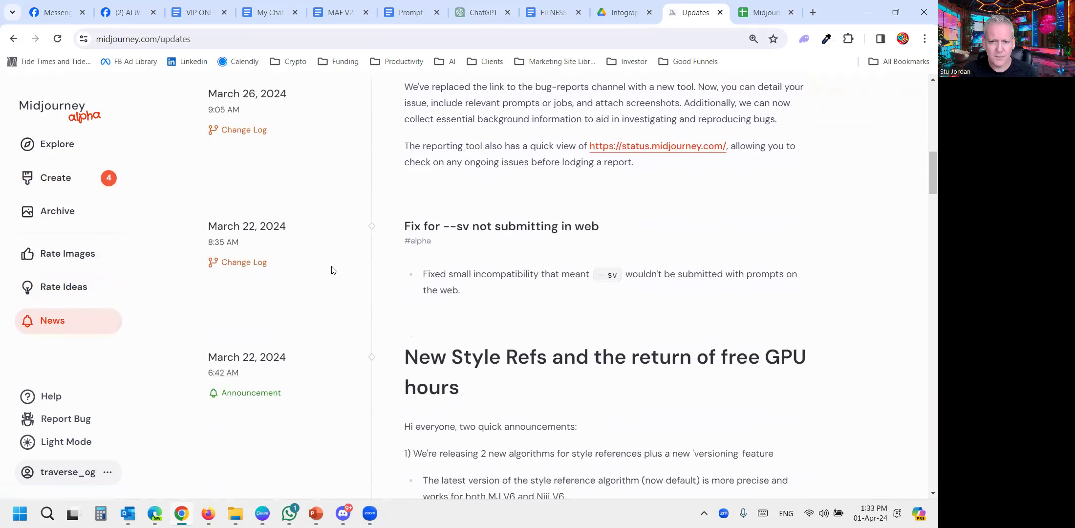
pyautogui.scroll(10, 331, 270)
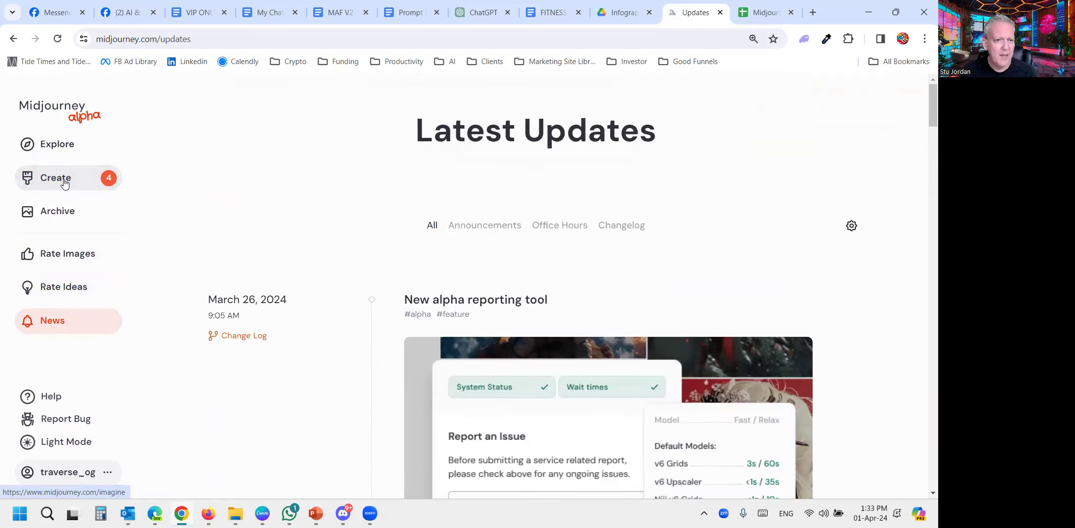
# - Return to the Create page and show the available actions for the urban park area prompt with futurism and dreamcore styles
pyautogui.click(64, 183)
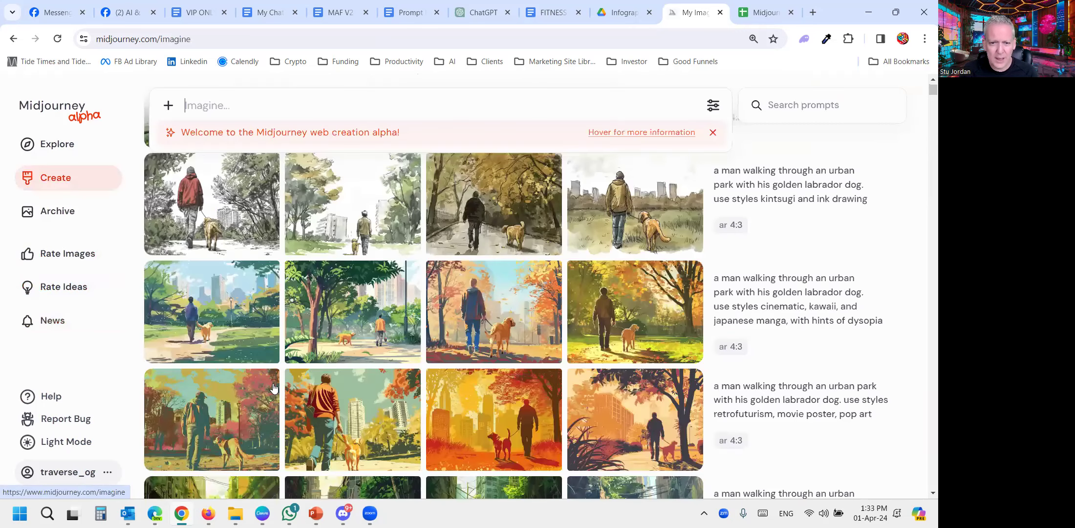
pyautogui.scroll(-6, 434, 293)
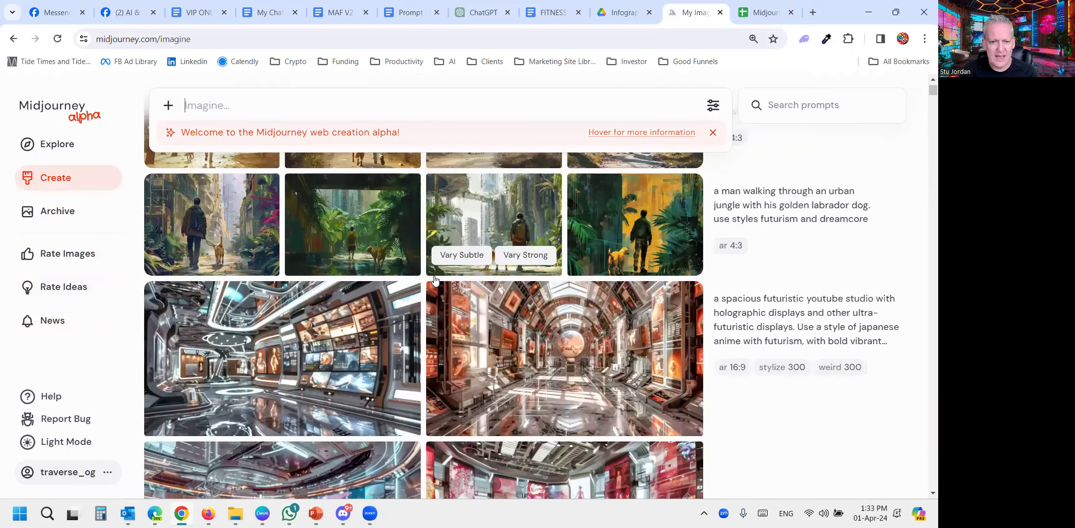
pyautogui.scroll(4, 476, 308)
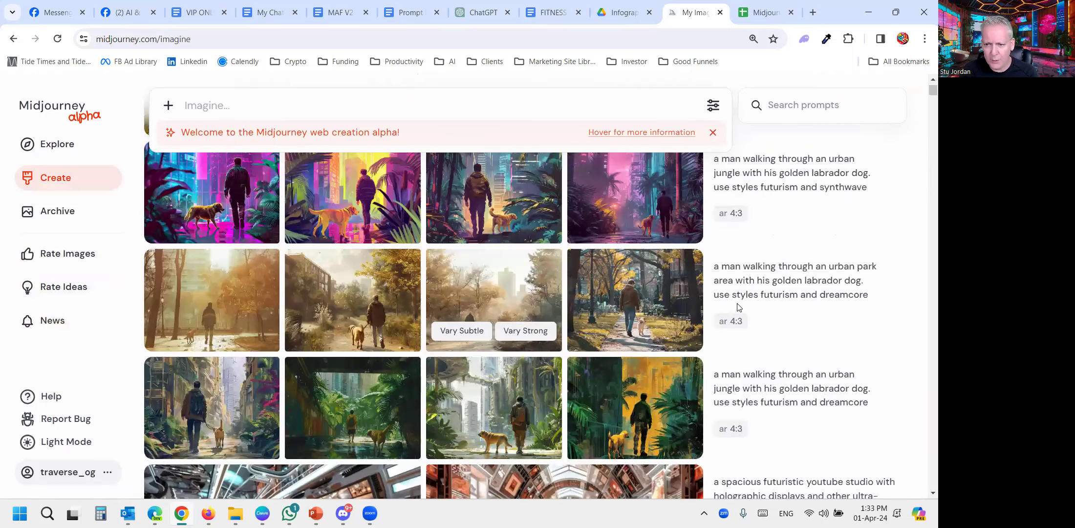
pyautogui.moveTo(748, 344)
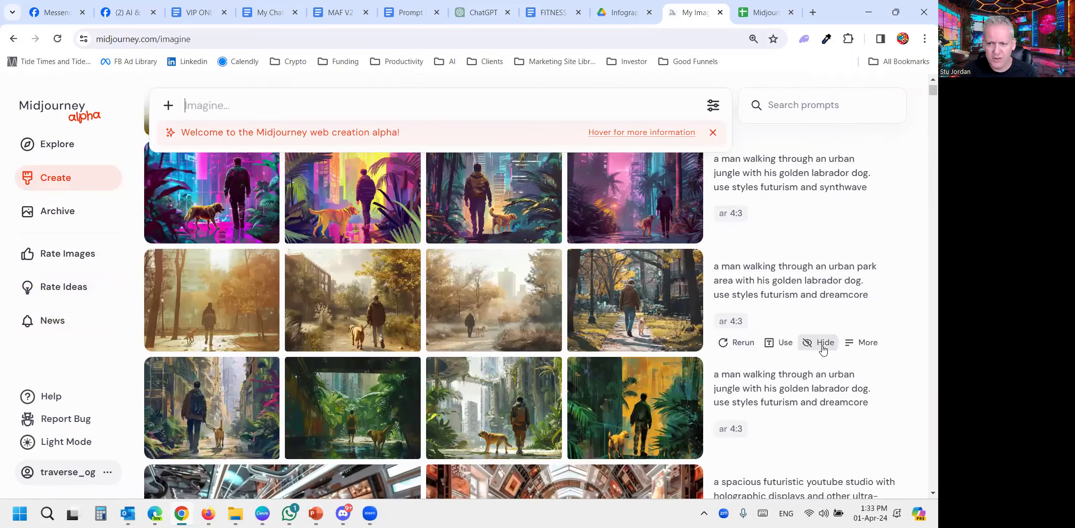
# - Try to open the urban park area prompt with futurism and dreamcore styles in Discord, and dismiss the resulting notice
pyautogui.click(853, 345)
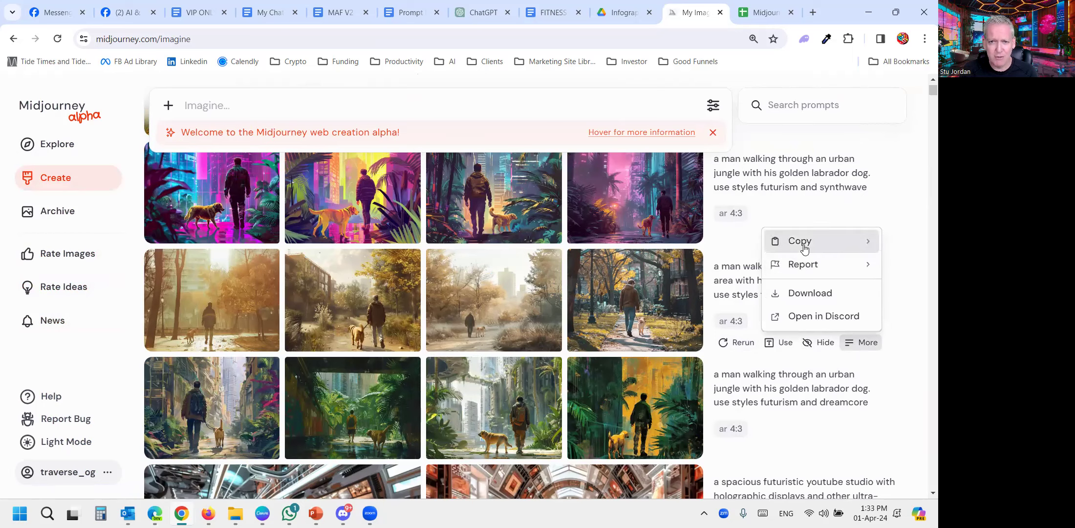
pyautogui.click(809, 318)
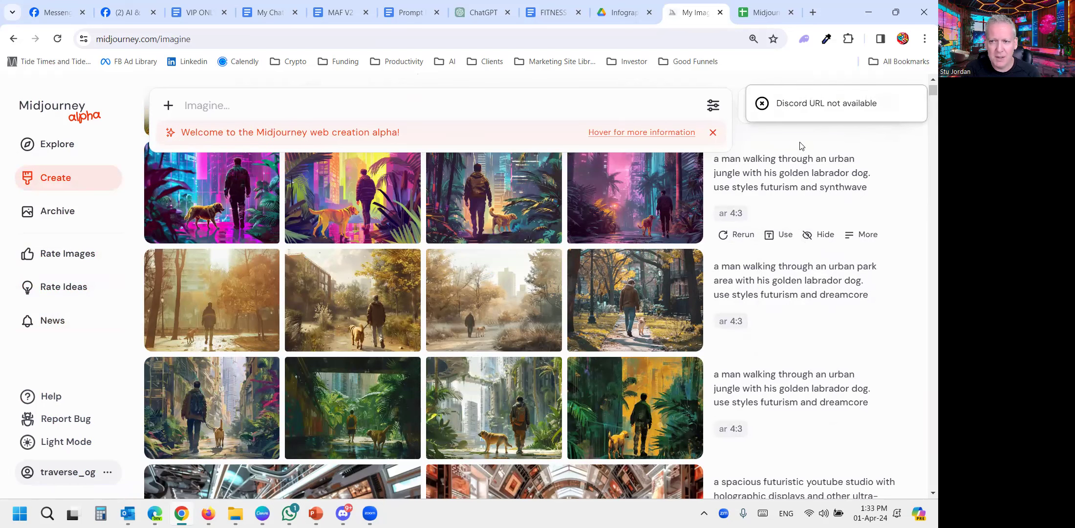
pyautogui.click(762, 104)
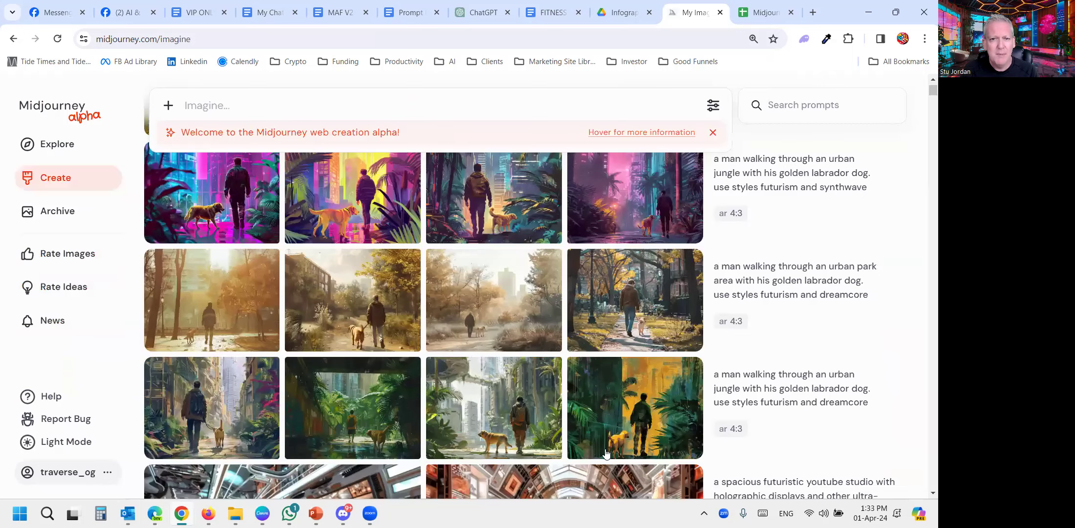
# - Switch to Discord and open the midjourney-bot channel in the Evolution Unleashed server
pyautogui.scroll(-5, 432, 259)
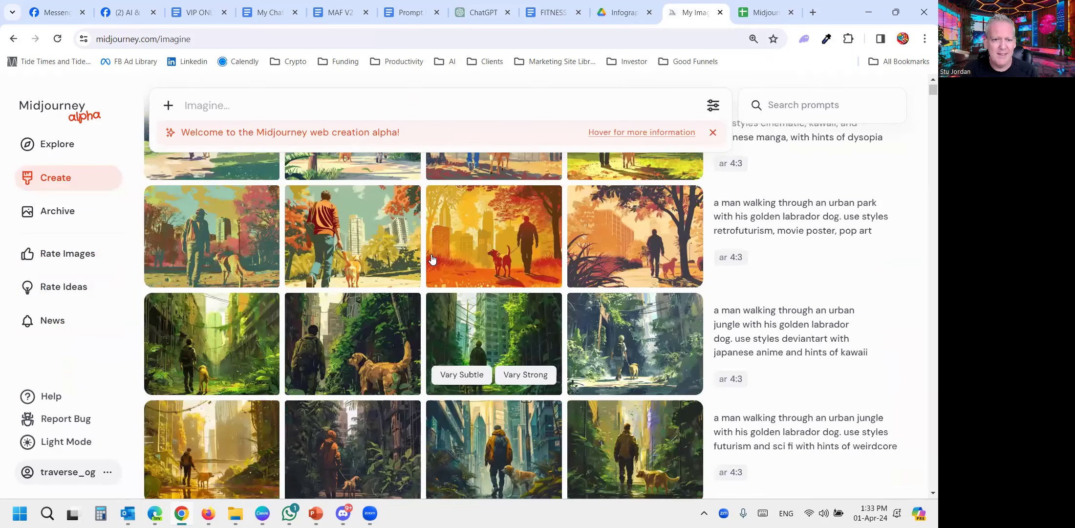
pyautogui.scroll(10, 432, 259)
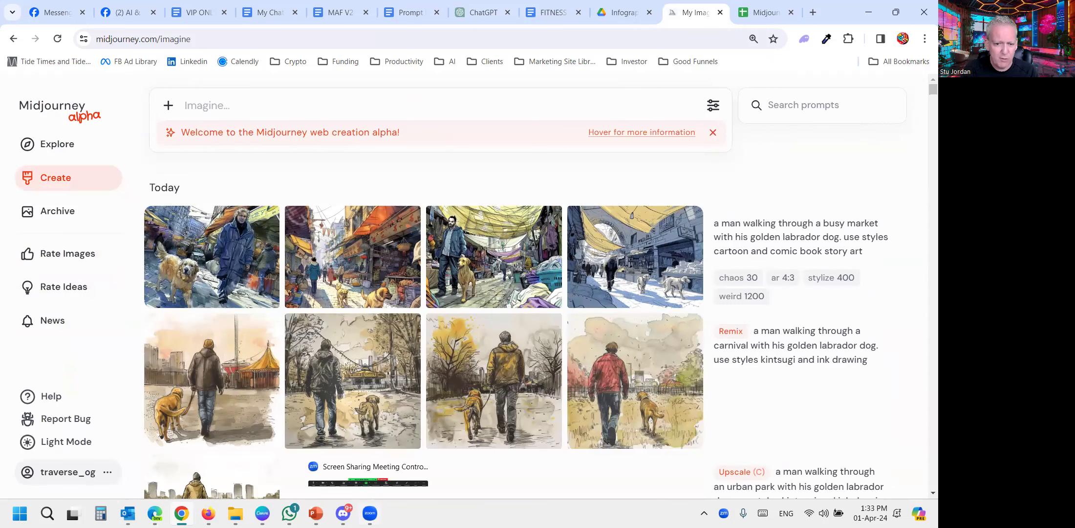
pyautogui.moveTo(343, 513)
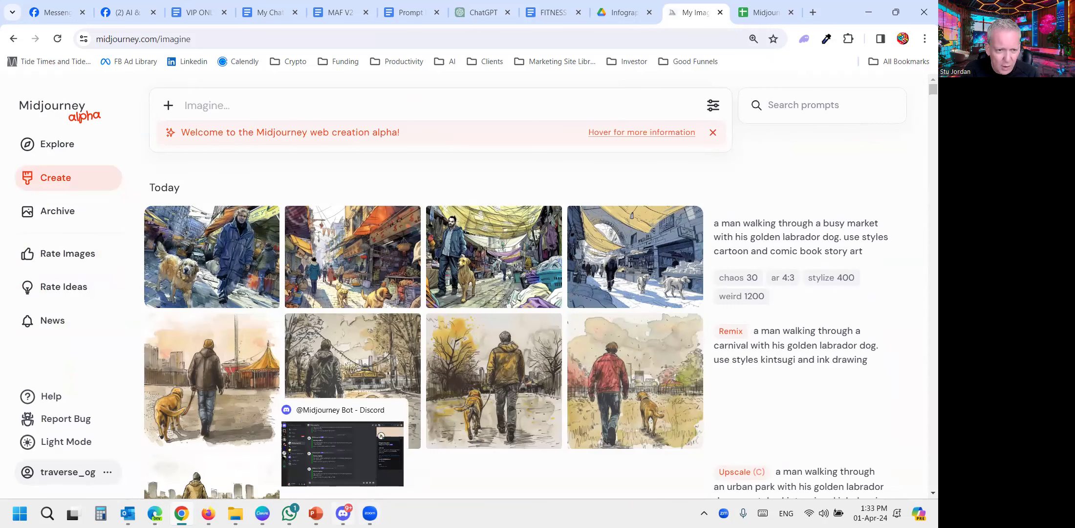
pyautogui.click(342, 452)
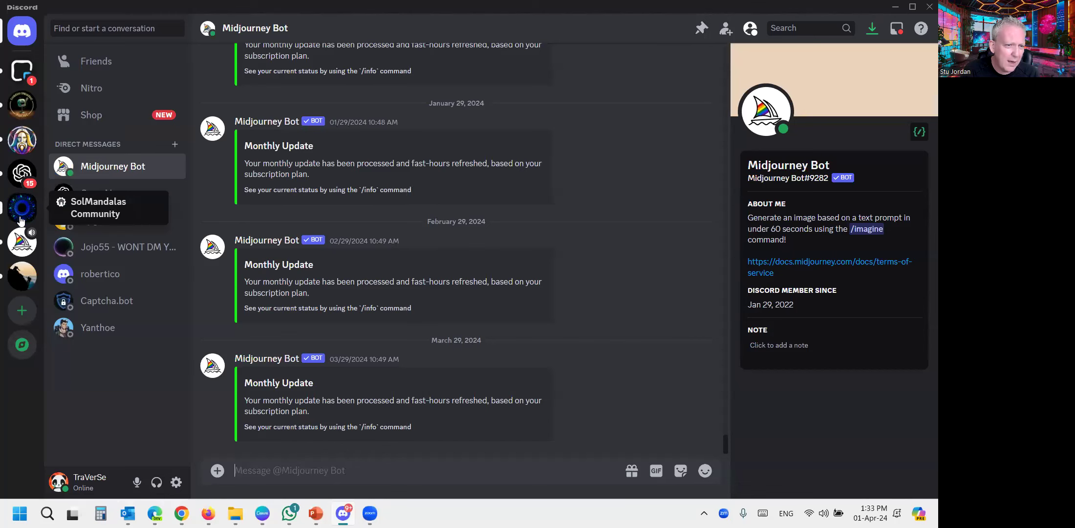
pyautogui.click(25, 243)
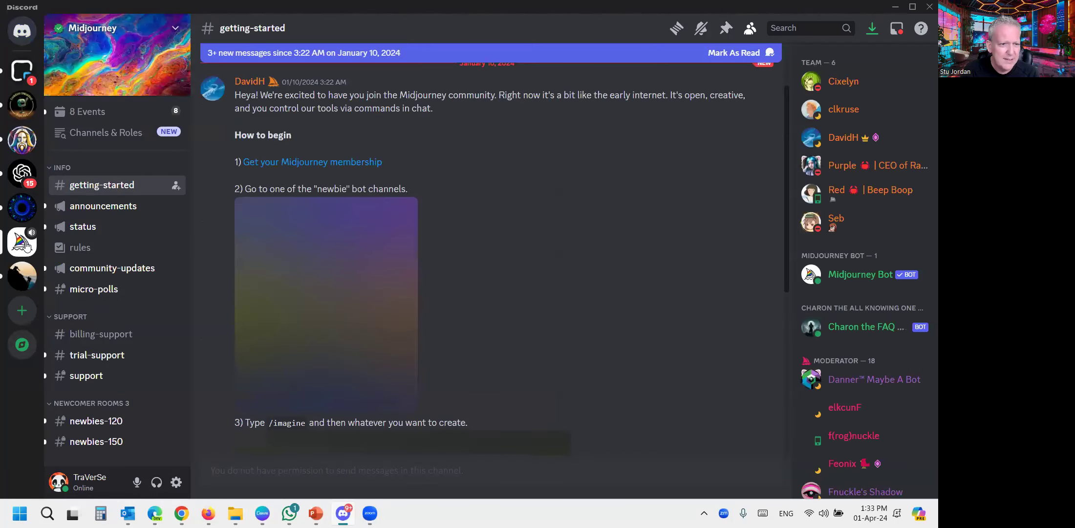
pyautogui.click(22, 105)
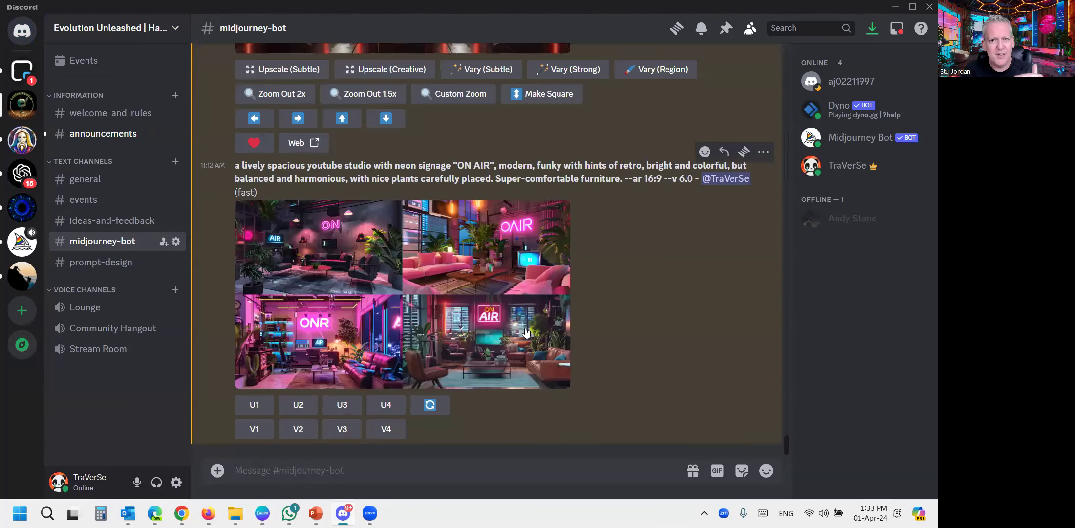
# - Look back through the earlier image generations in the midjourney-bot channel and return to the latest one
pyautogui.scroll(15, 514, 345)
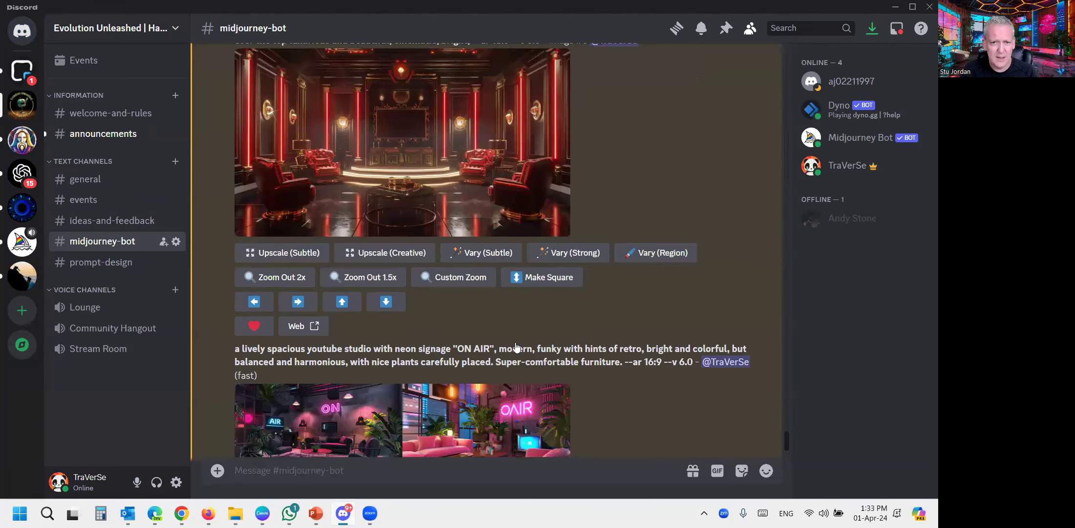
pyautogui.scroll(10, 507, 324)
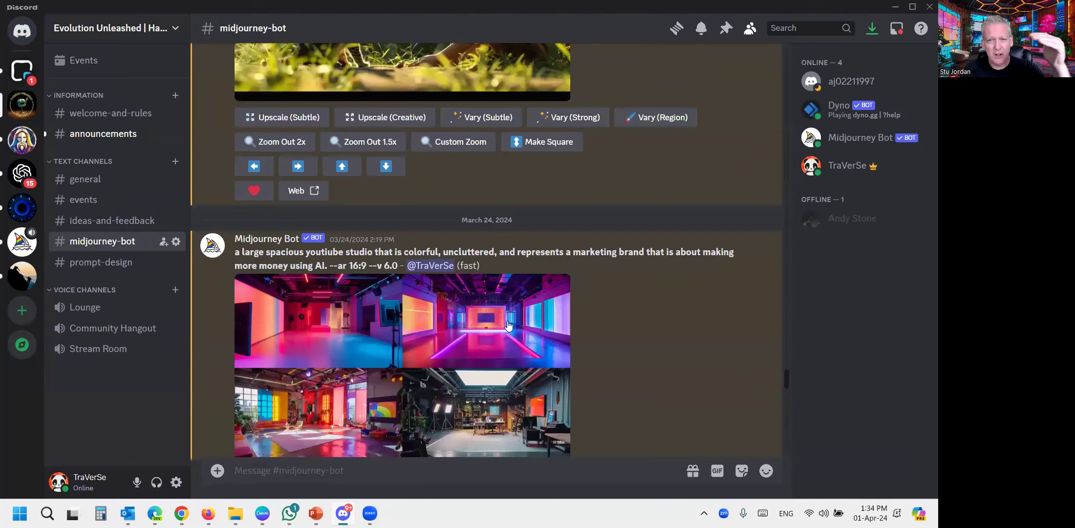
pyautogui.scroll(8, 508, 325)
pyautogui.scroll(5, 507, 322)
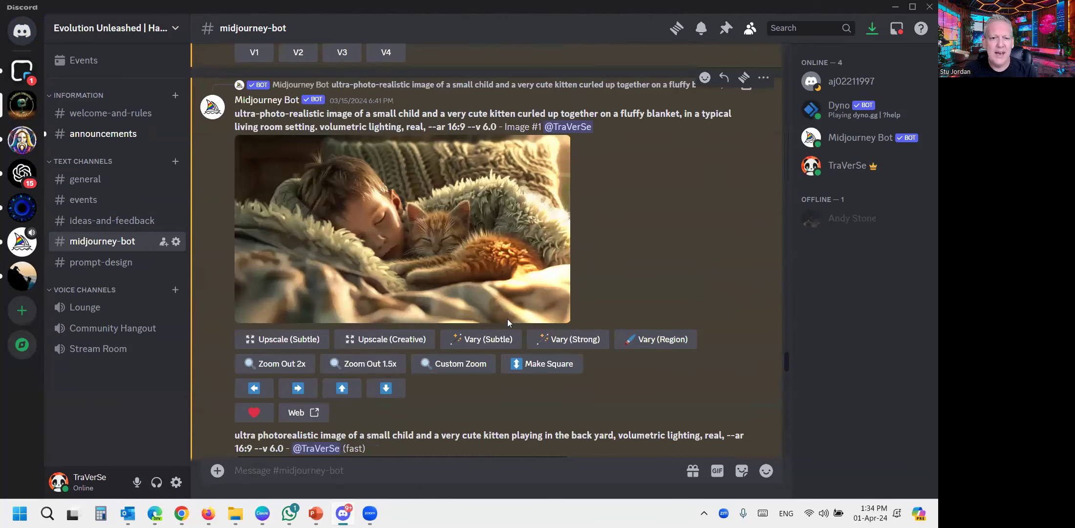
pyautogui.scroll(-20, 507, 323)
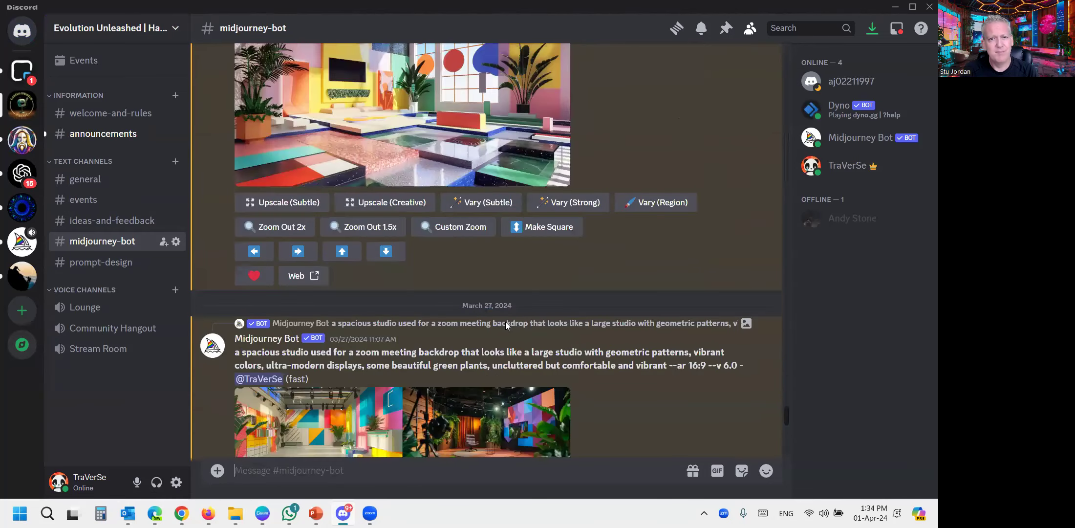
pyautogui.scroll(-5, 502, 323)
pyautogui.scroll(-5, 444, 392)
# - Switch back to the Midjourney page in Chrome and look through the older generations in the Create history
pyautogui.moveTo(263, 513)
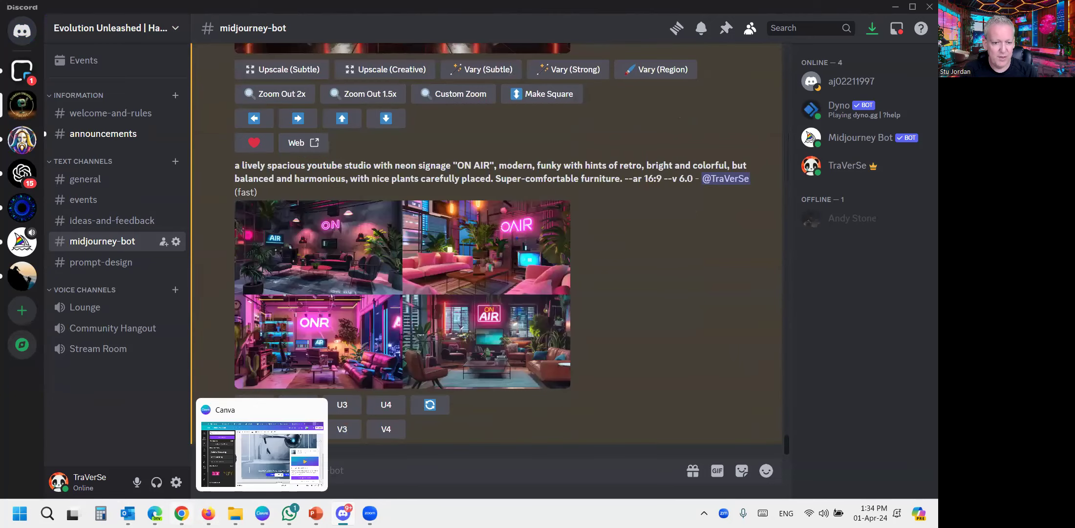
pyautogui.click(181, 513)
pyautogui.scroll(-5, 501, 280)
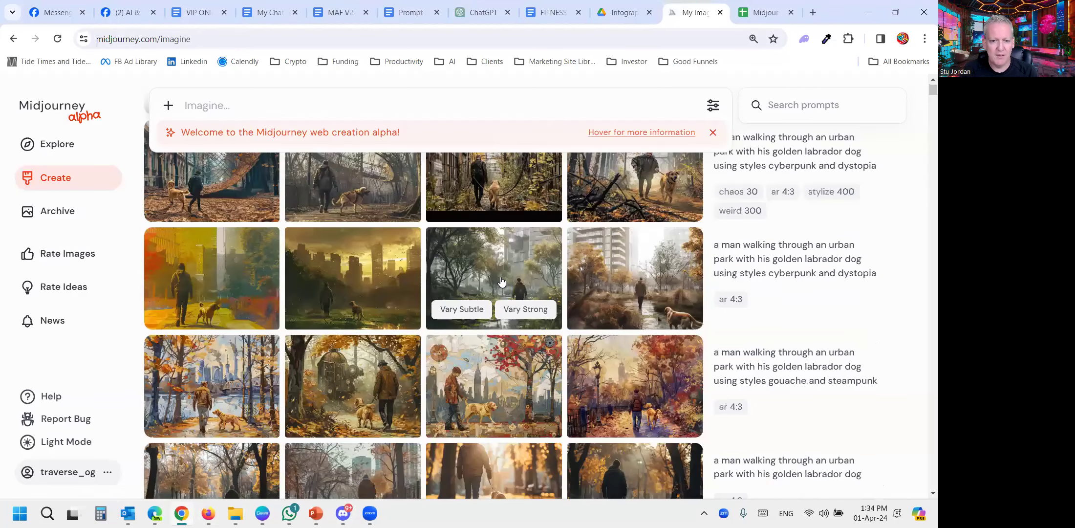
pyautogui.scroll(-5, 503, 281)
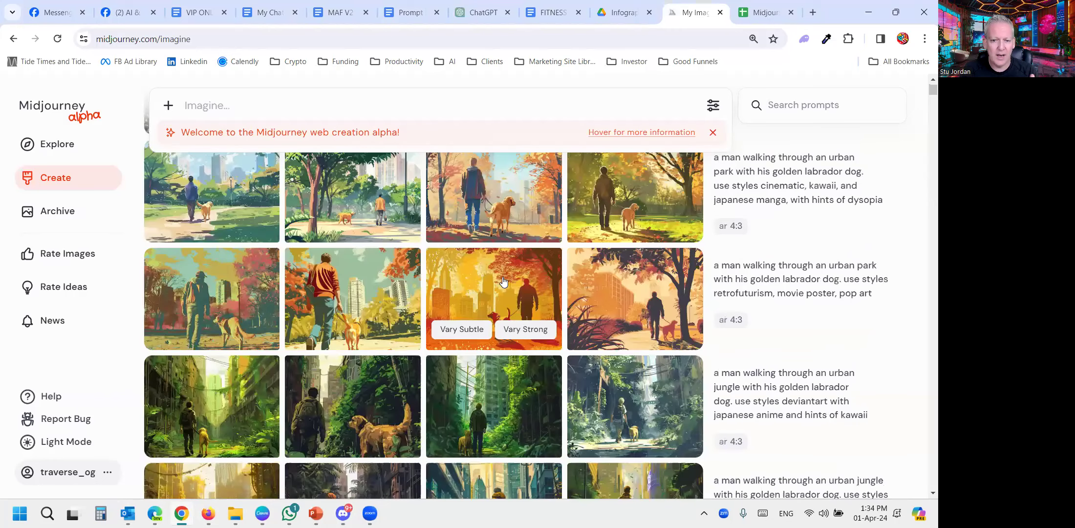
pyautogui.scroll(-5, 503, 277)
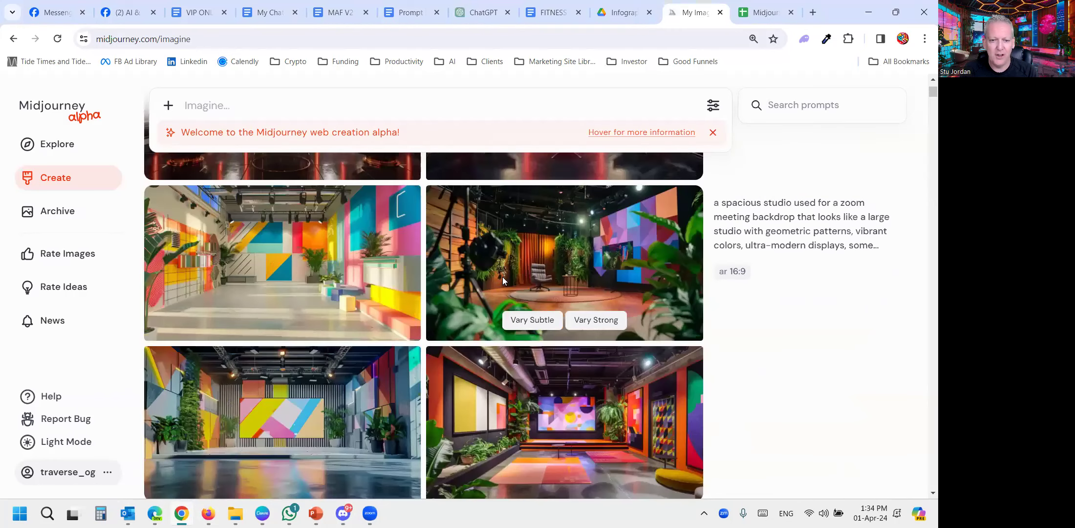
pyautogui.scroll(-5, 502, 276)
pyautogui.scroll(-10, 502, 277)
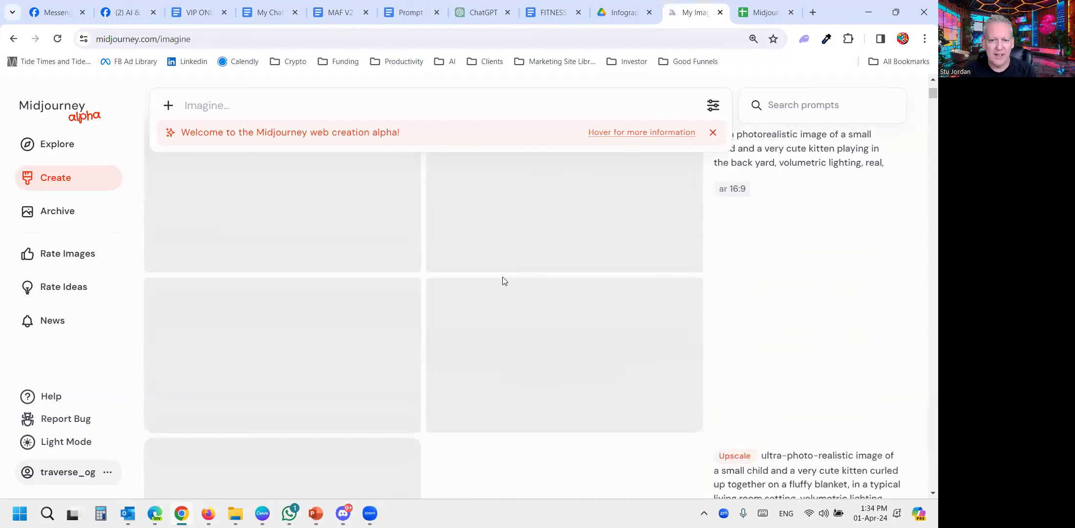
pyautogui.scroll(10, 520, 327)
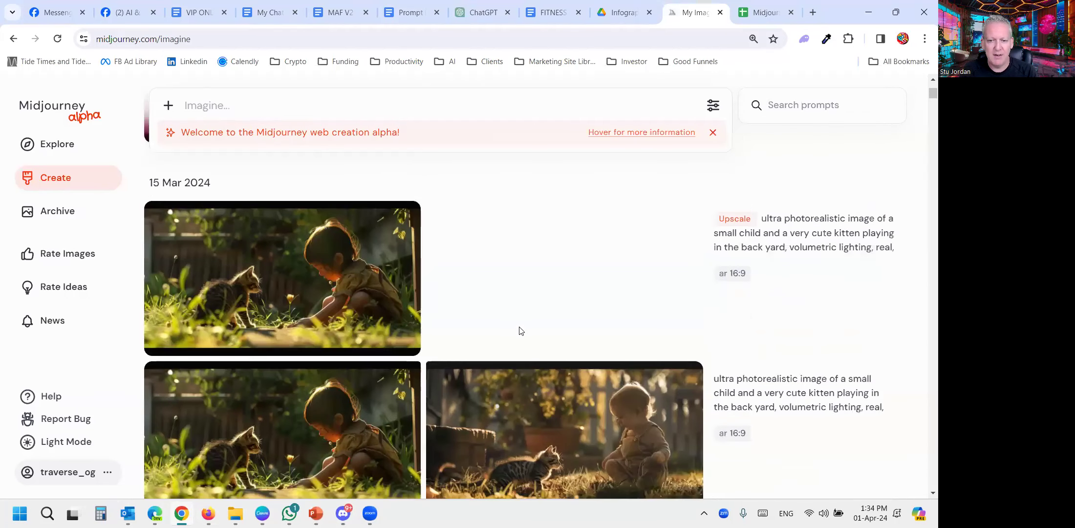
pyautogui.scroll(-14, 520, 327)
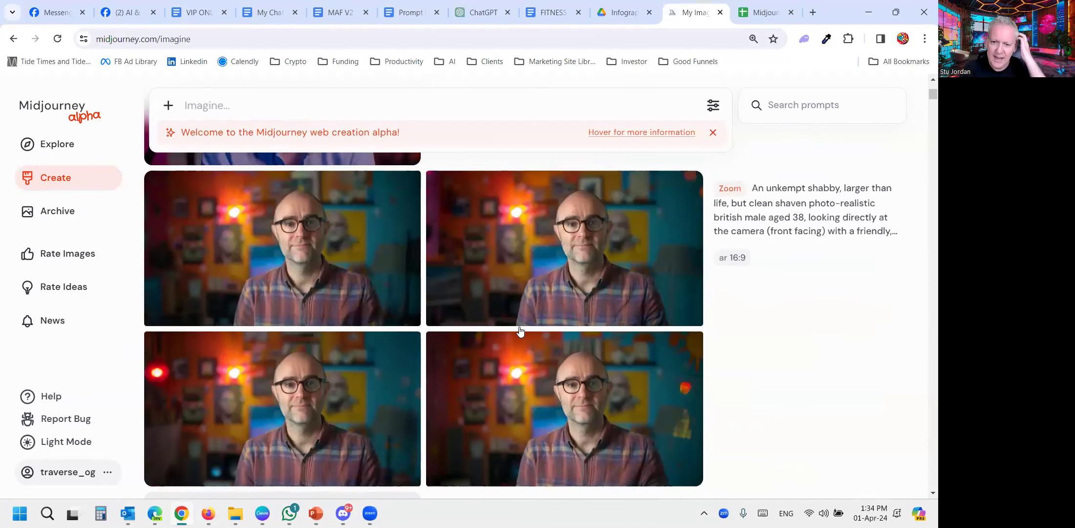
pyautogui.scroll(15, 522, 329)
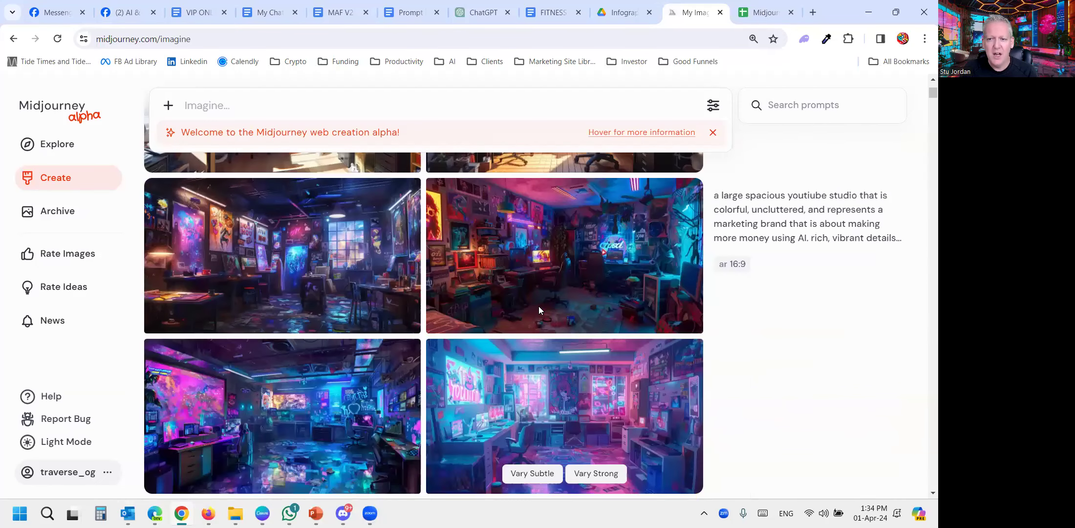
pyautogui.scroll(5, 538, 310)
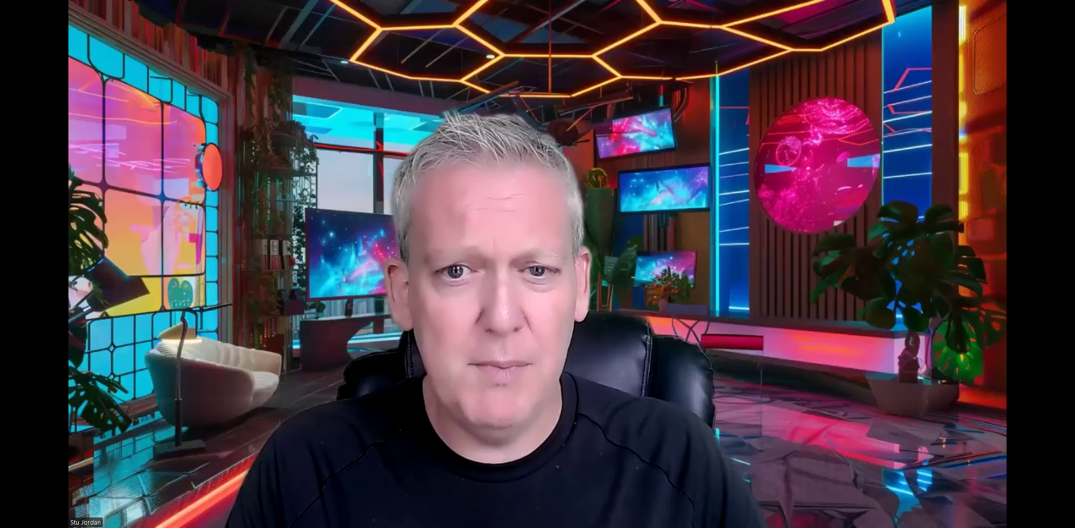